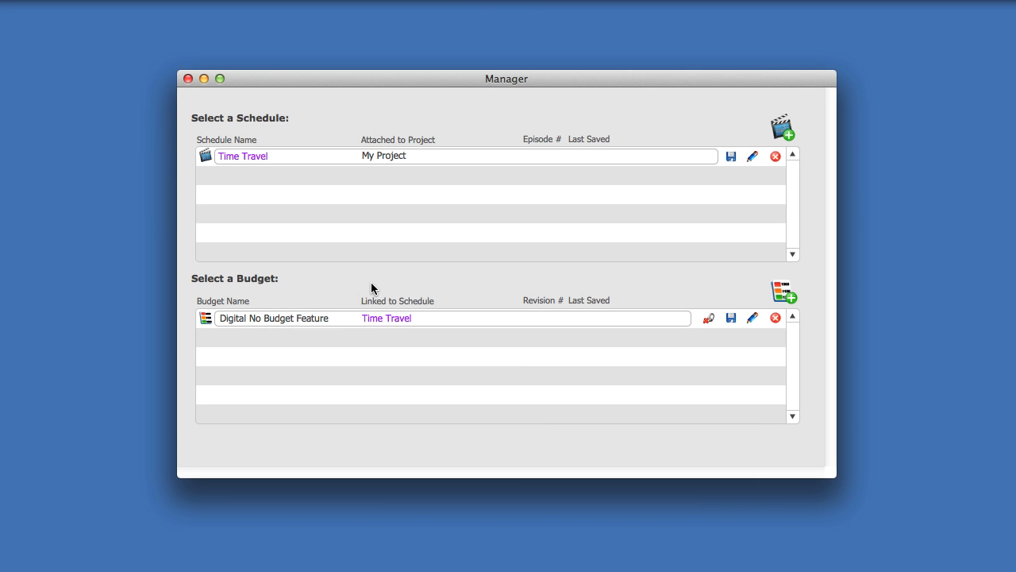
# Open the Digital No Budget Feature budget and look through the sample and template budgets offered for a new budget.
pyautogui.doubleClick(264, 318)
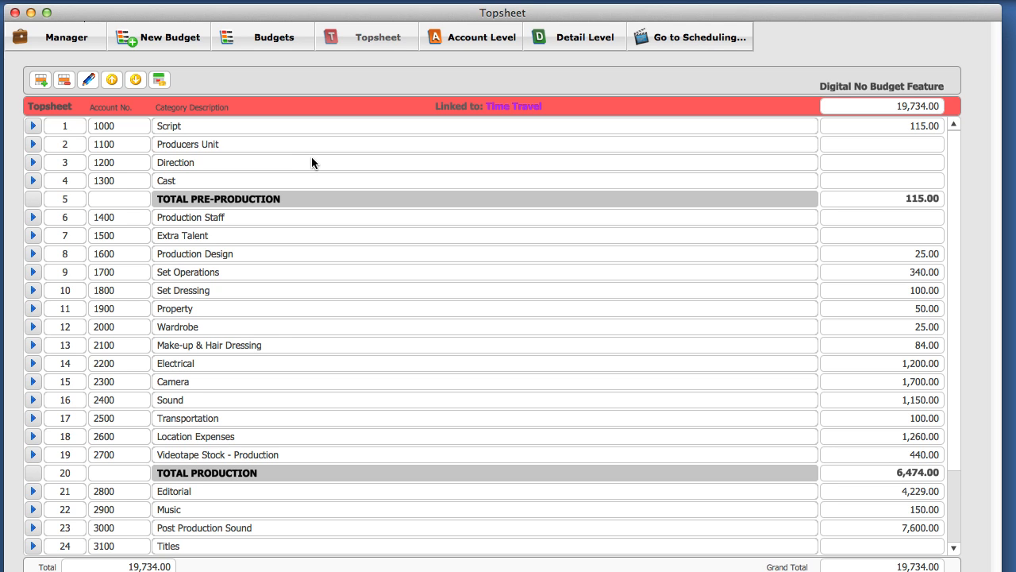
pyautogui.click(175, 44)
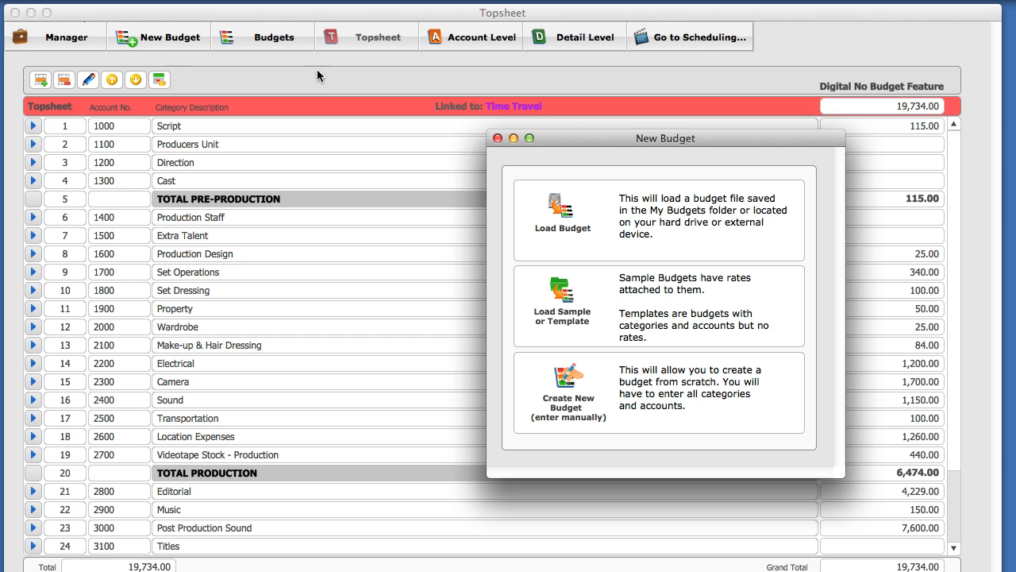
pyautogui.moveTo(610, 138); pyautogui.dragTo(438, 98)
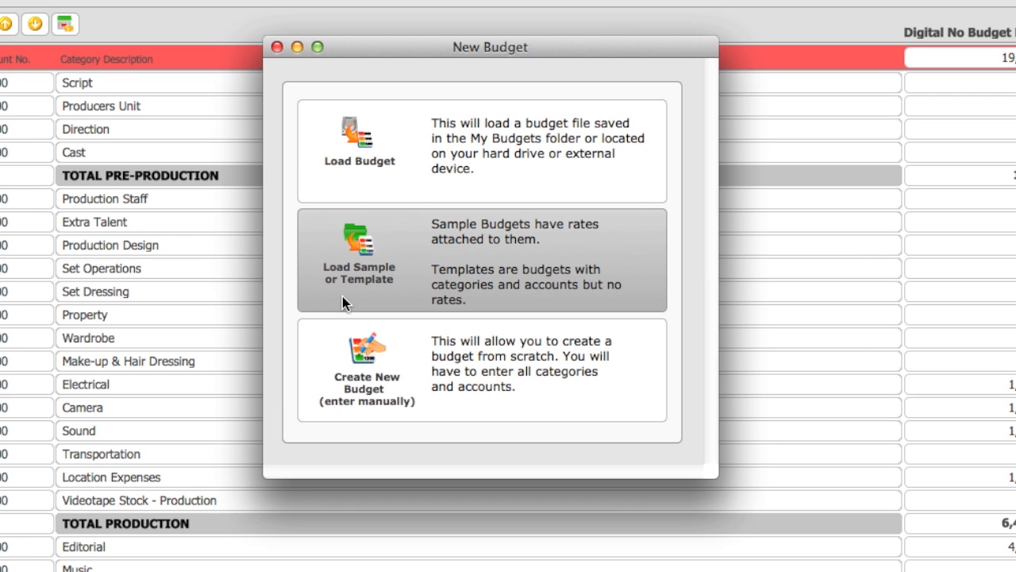
pyautogui.click(359, 291)
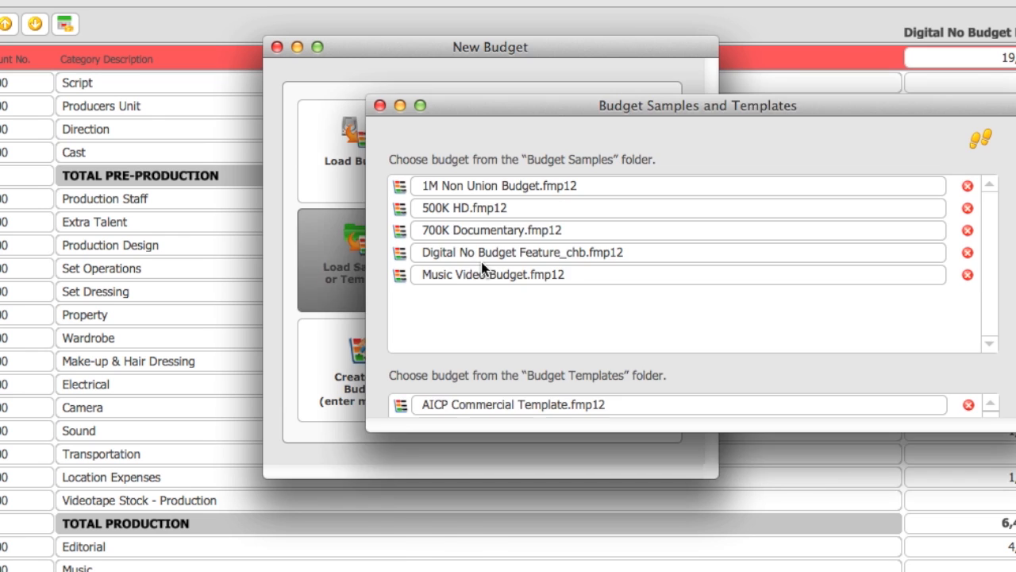
pyautogui.moveTo(566, 106); pyautogui.dragTo(383, 1)
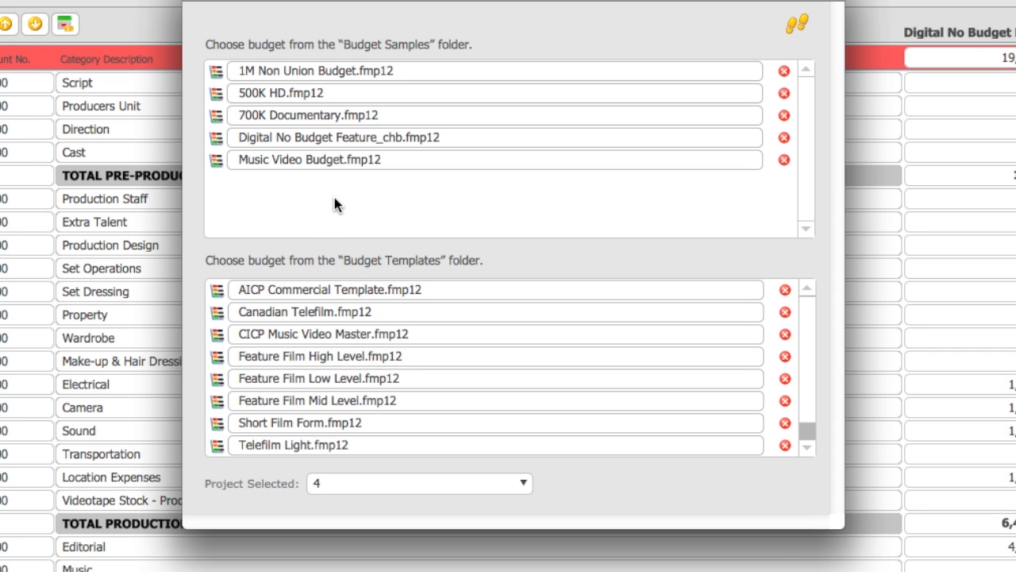
pyautogui.click(197, 1)
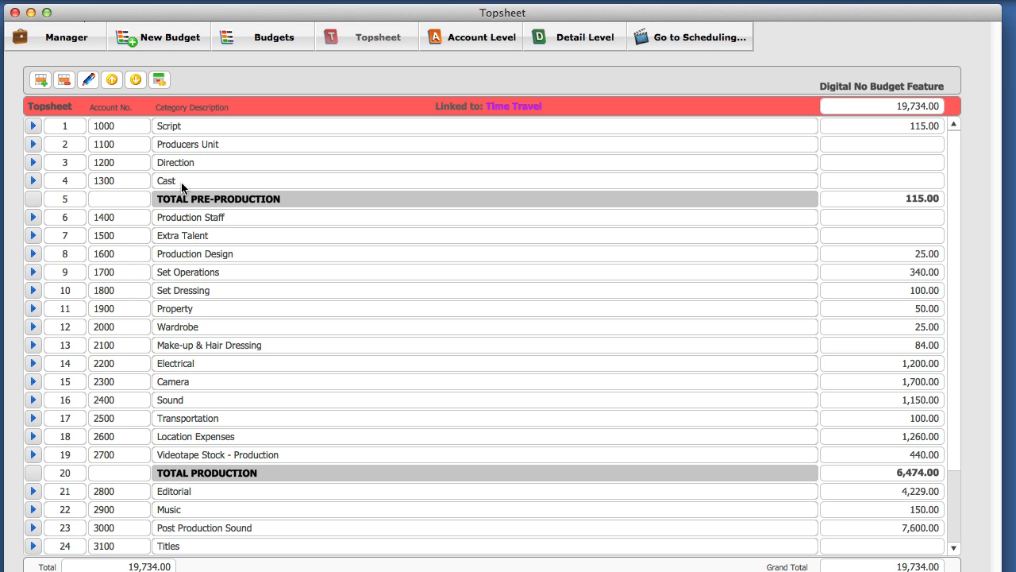
# Open the detail lines of account 1301 Lead Actors in the Cast category.
pyautogui.click(33, 180)
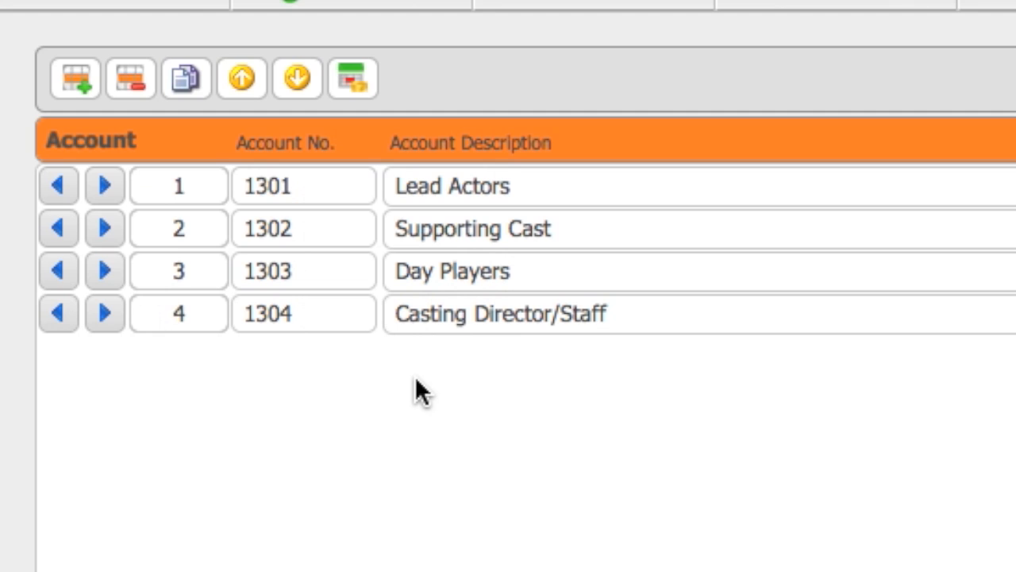
pyautogui.click(513, 193)
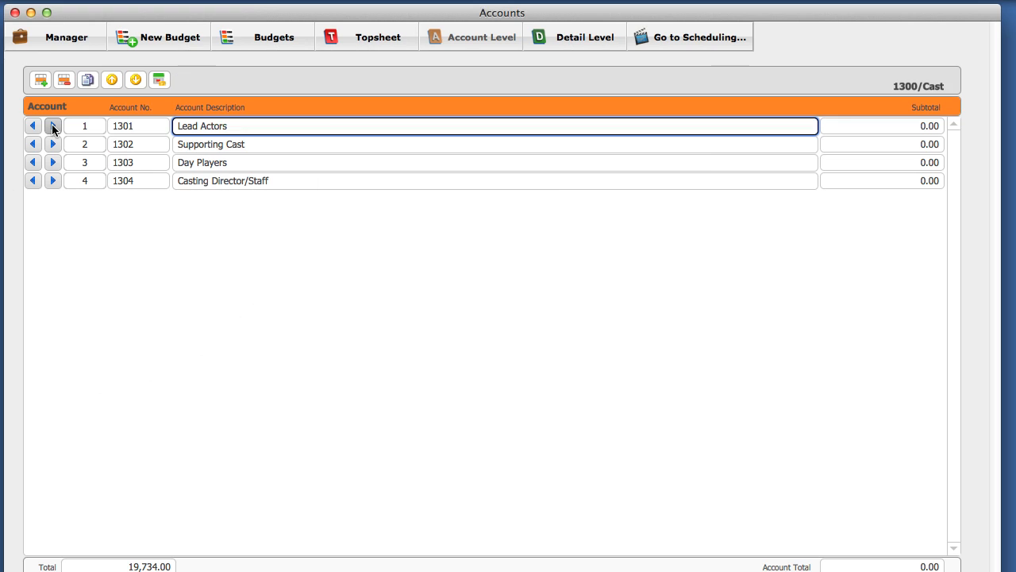
pyautogui.click(52, 124)
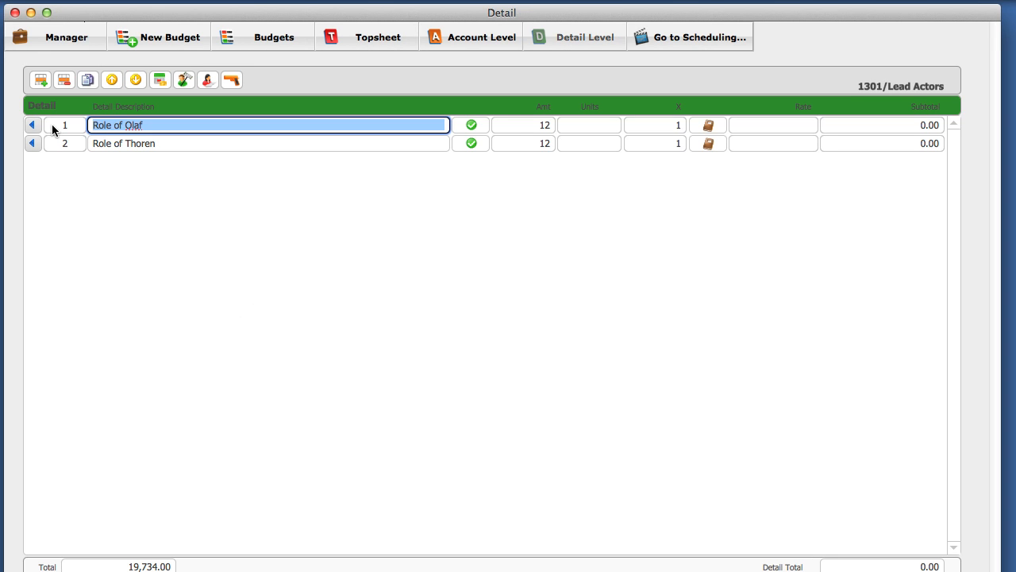
pyautogui.click(116, 168)
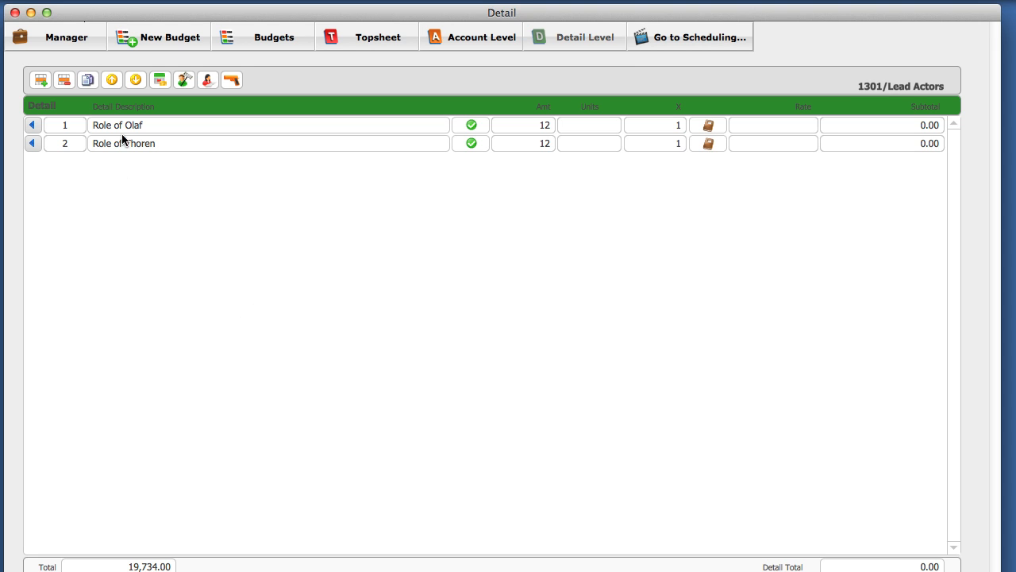
# Delete both existing detail rows, Role of Olaf and Role of Thoren, from the Lead Actors account.
pyautogui.click(161, 125)
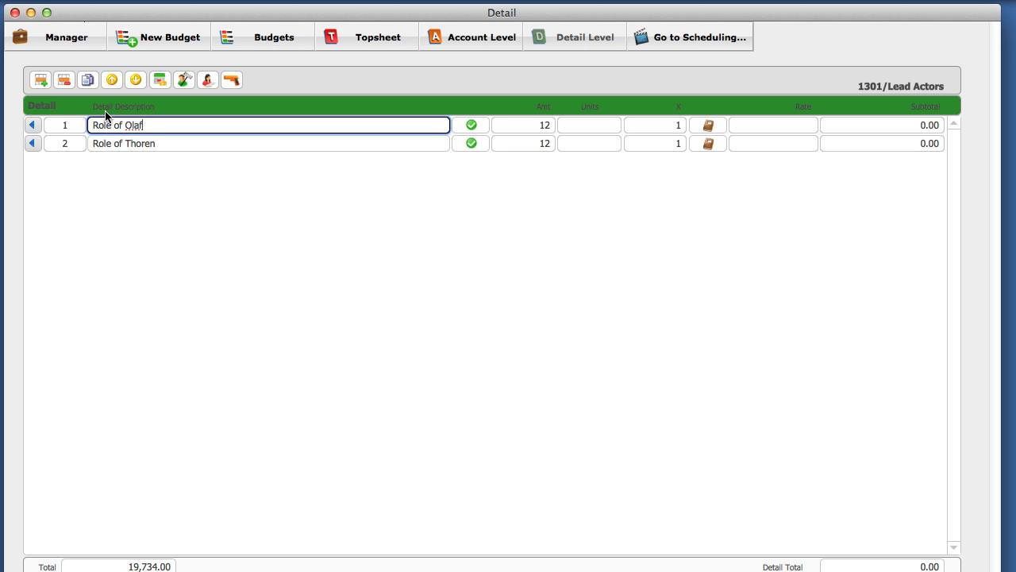
pyautogui.click(64, 81)
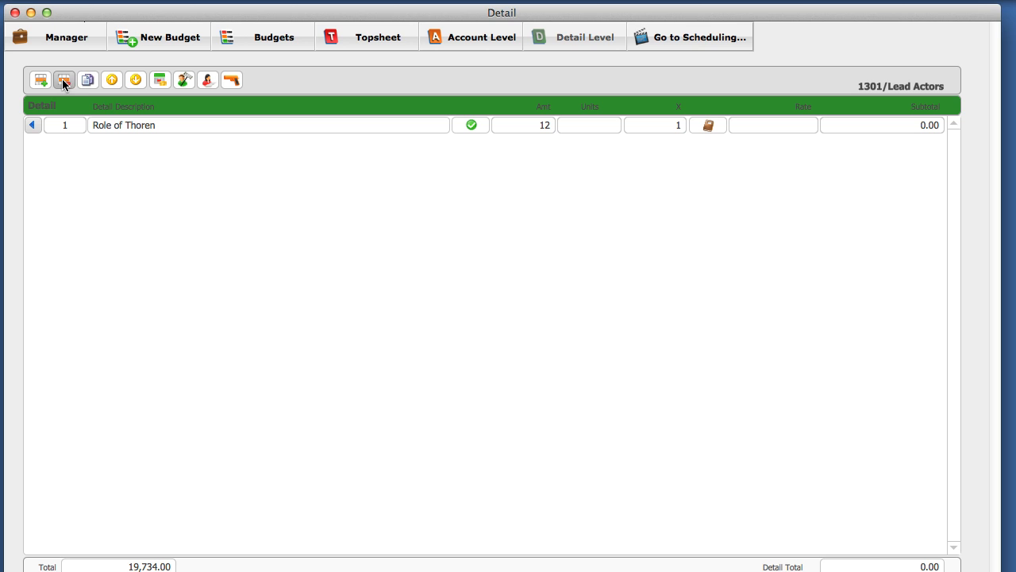
pyautogui.click(137, 125)
pyautogui.click(63, 80)
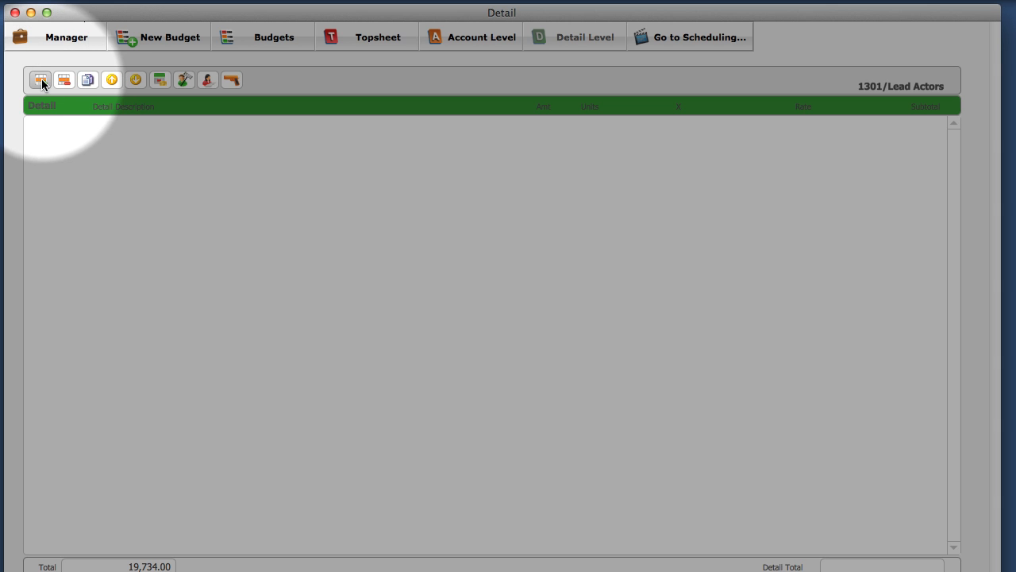
# Insert a detail row described as "Actor - Lead" with a rate of 250.
pyautogui.click(40, 79)
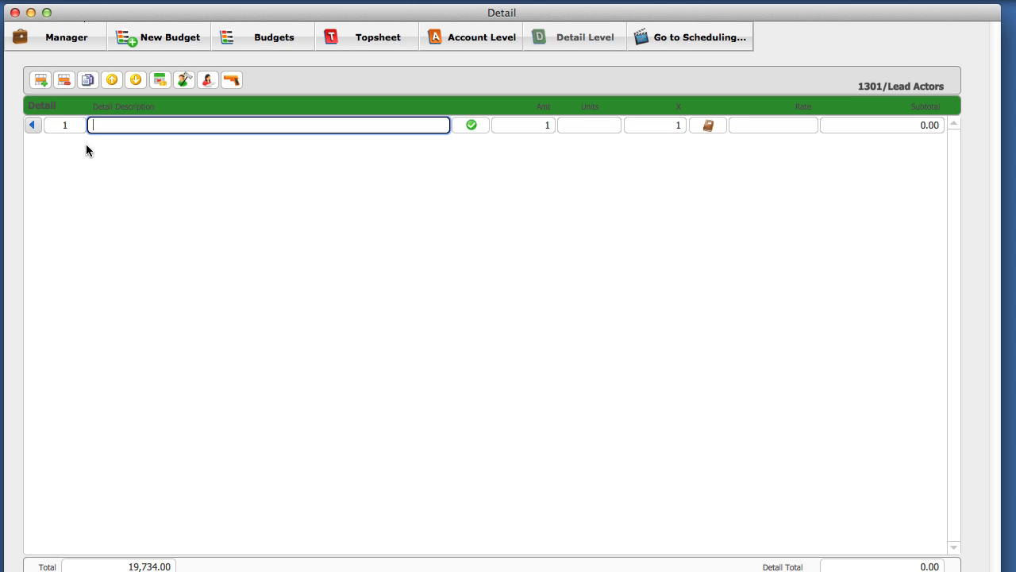
pyautogui.write('Actor - Lead')
pyautogui.click(763, 125)
pyautogui.write('250')
pyautogui.press('Return')
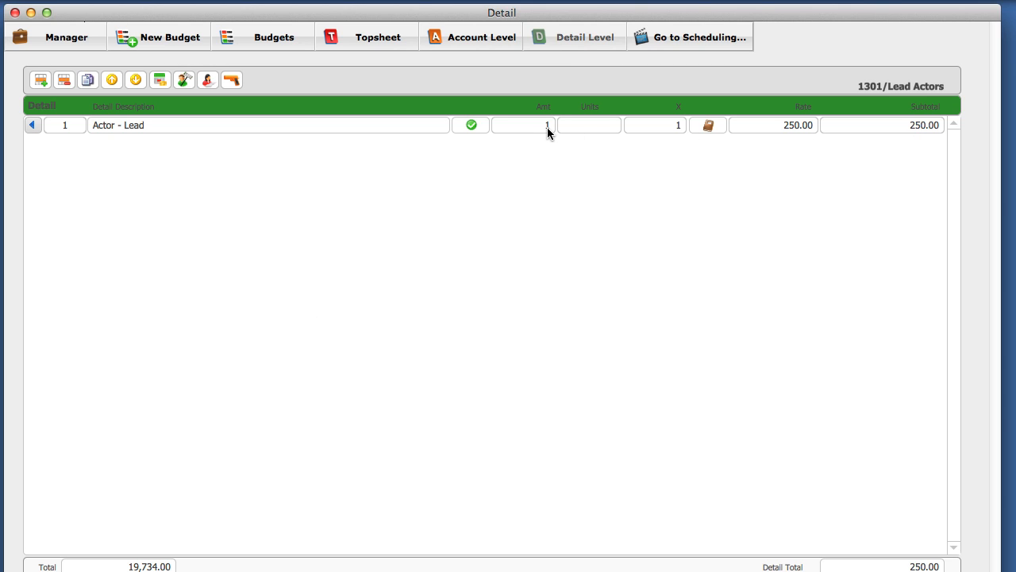
pyautogui.press('Tab')
pyautogui.click(920, 126)
# Set the amount of the Actor - Lead row to 5.
pyautogui.click(540, 125)
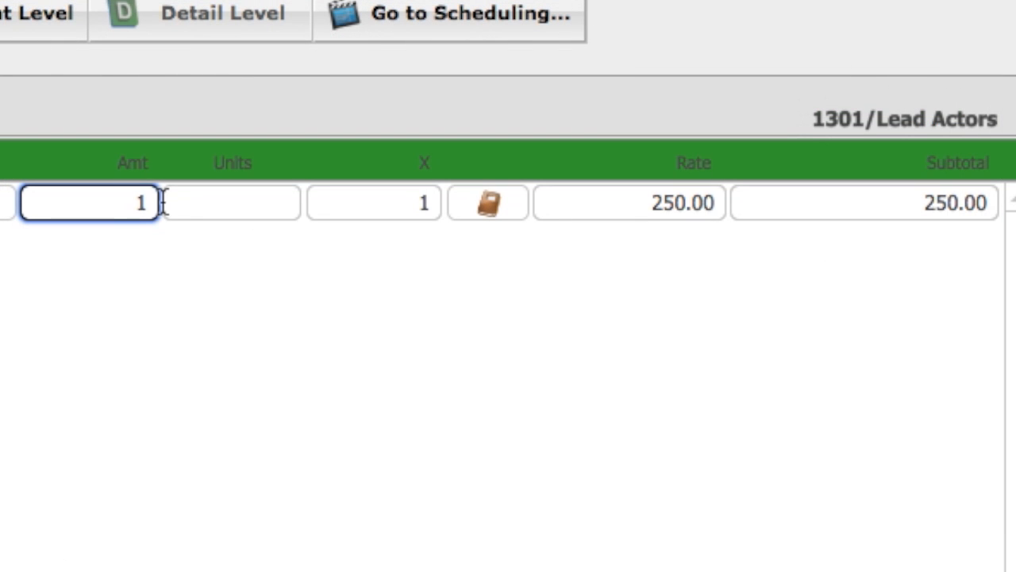
pyautogui.doubleClick(162, 201)
pyautogui.write('5')
pyautogui.press('Return')
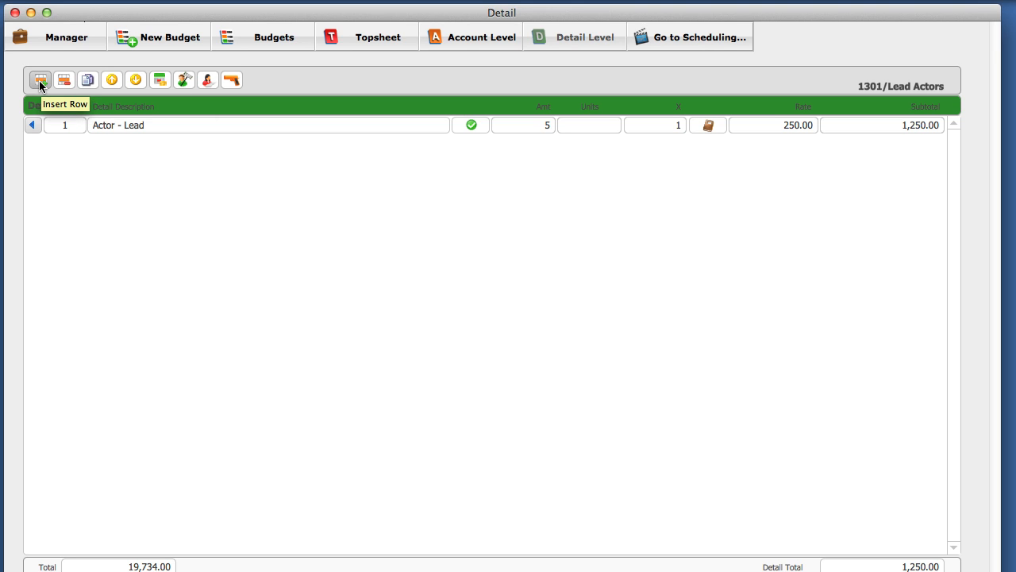
# Duplicate the Actor - Lead row and rename the copy "Actor - Lead 2".
pyautogui.click(155, 125)
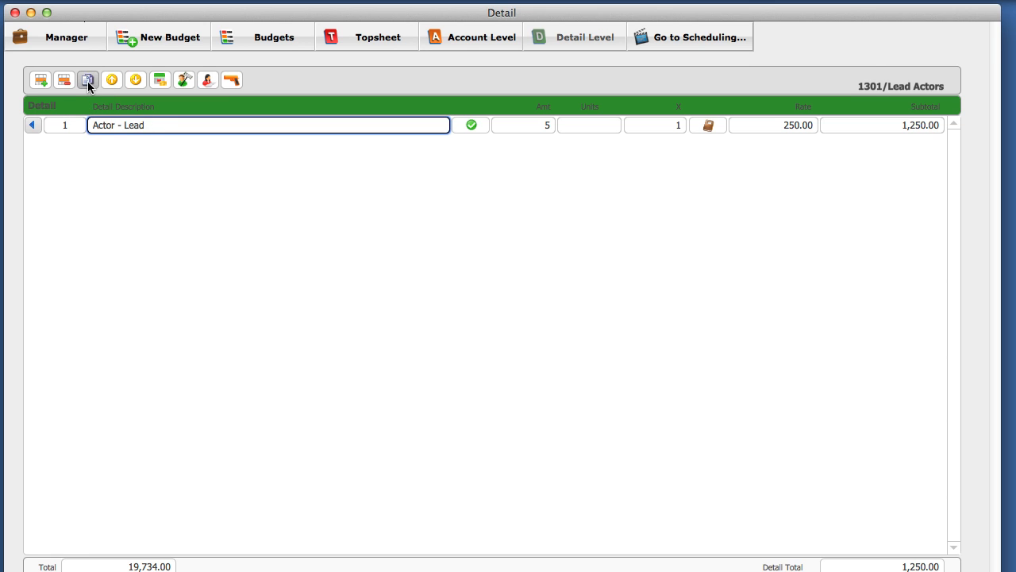
pyautogui.click(87, 81)
pyautogui.click(159, 143)
pyautogui.write('2')
pyautogui.press('Return')
# Set the amount of the Actor - Lead 2 row to 3.
pyautogui.click(531, 143)
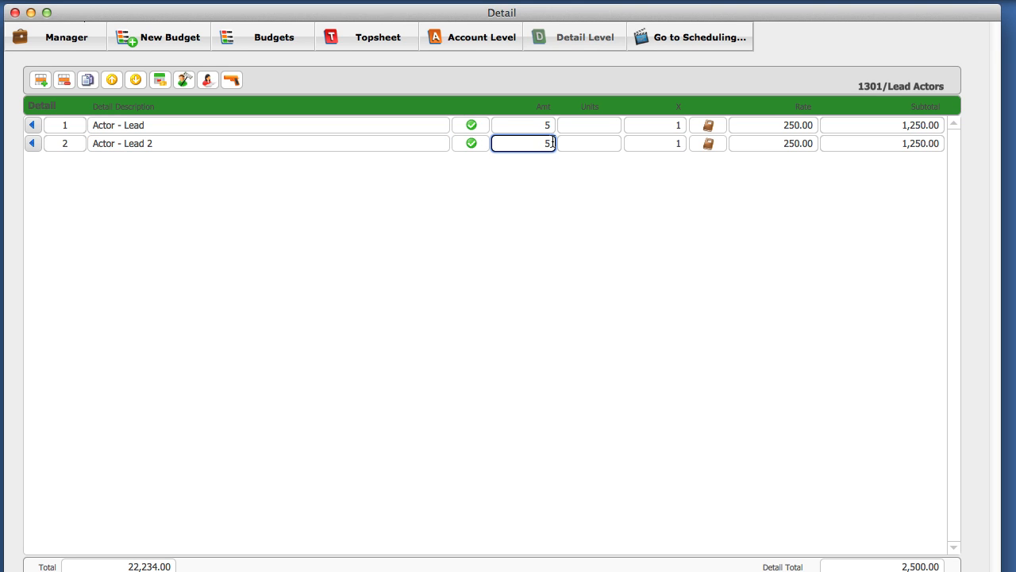
pyautogui.doubleClick(546, 149)
pyautogui.click(549, 166)
pyautogui.moveTo(544, 144); pyautogui.dragTo(556, 143)
pyautogui.write('3')
pyautogui.click(584, 177)
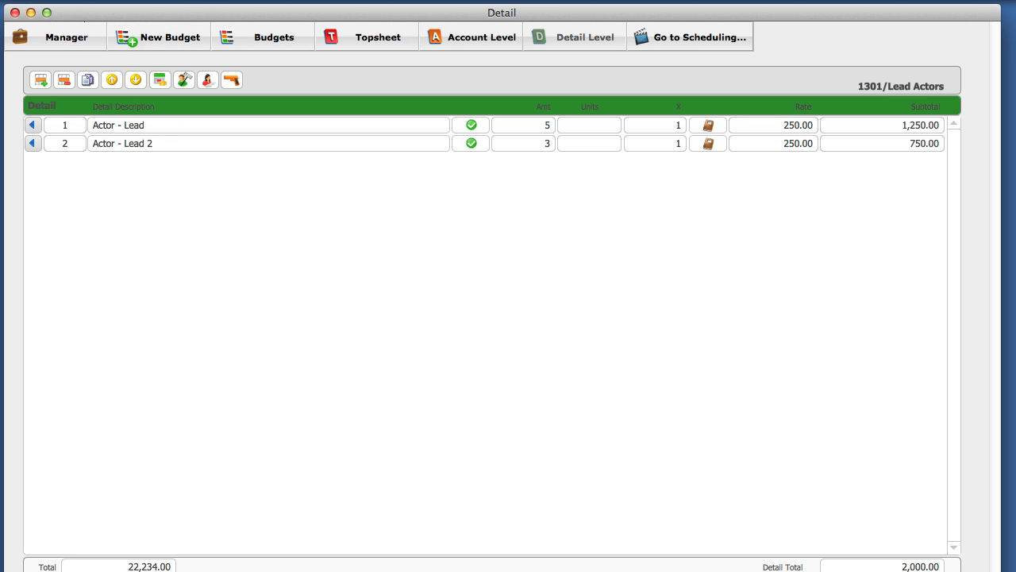
# Delete all detail rows of the Lead Actors account at once.
pyautogui.click(193, 0)
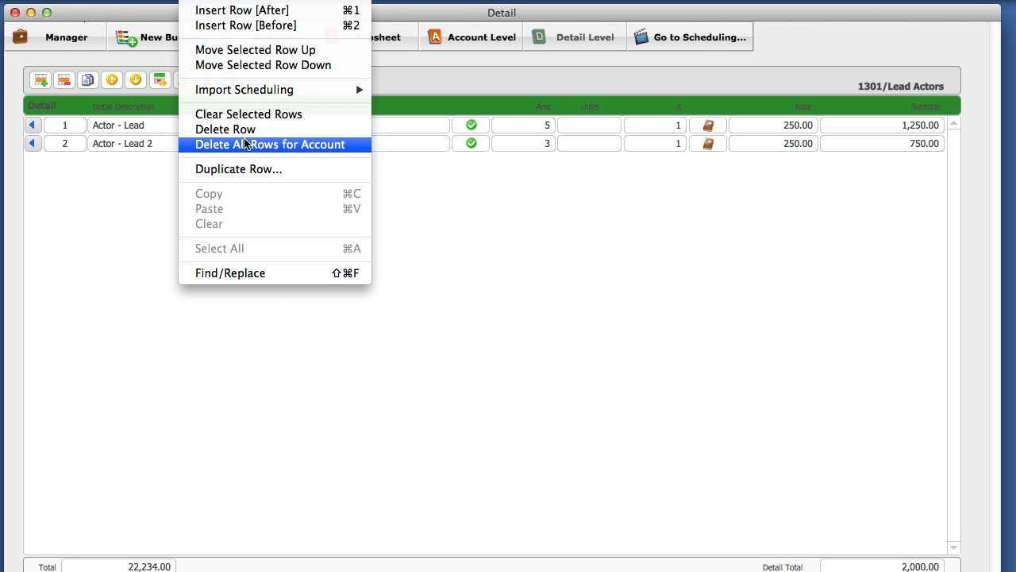
pyautogui.click(304, 152)
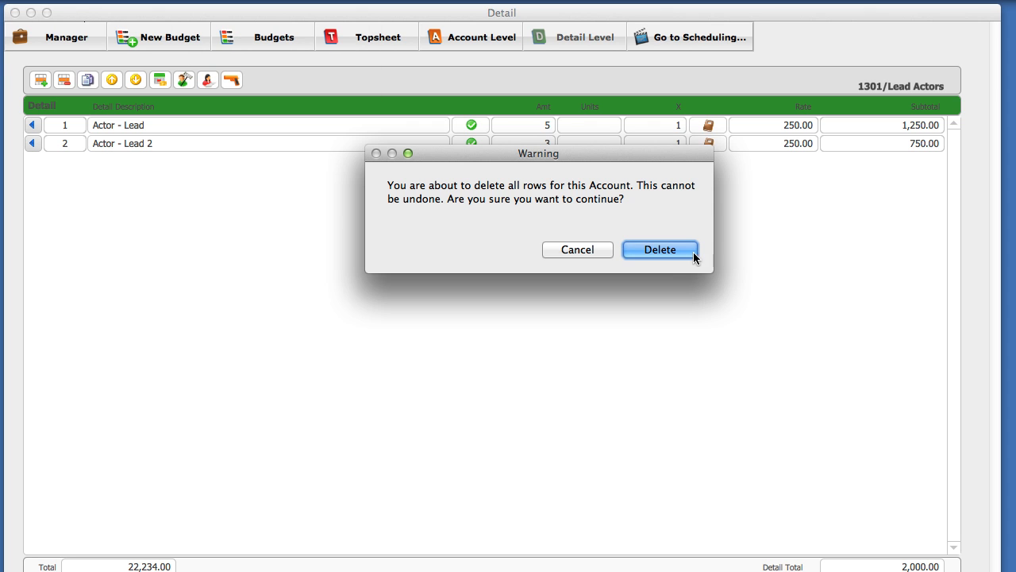
pyautogui.click(684, 250)
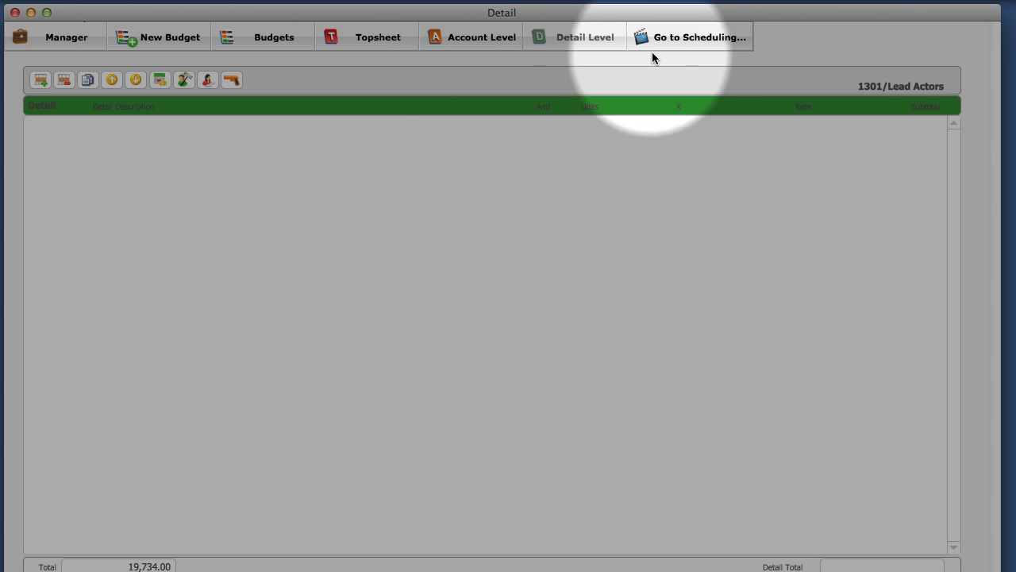
# Switch to the linked schedule and check the pay rates in the lead actor's record.
pyautogui.click(688, 39)
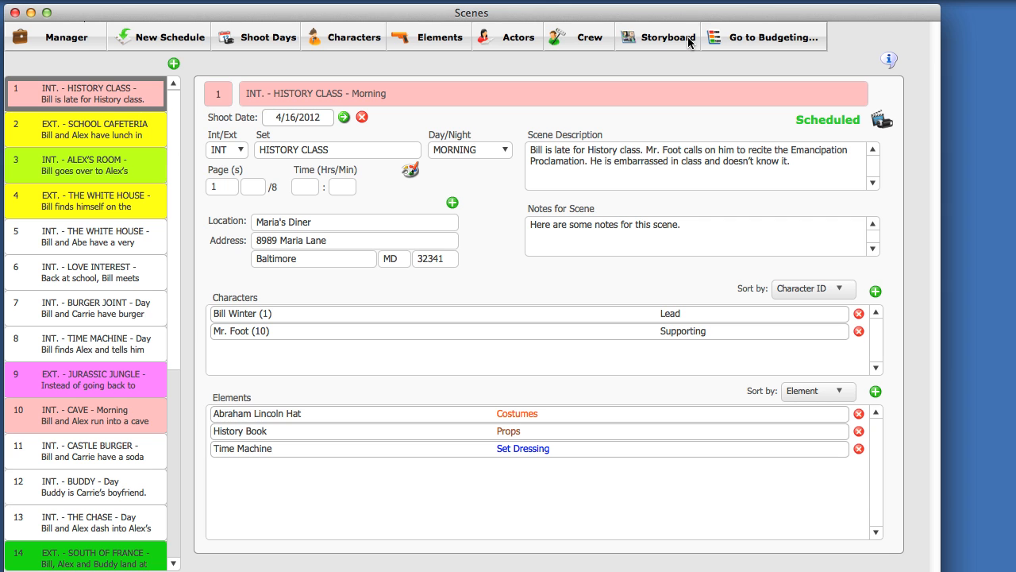
pyautogui.click(516, 39)
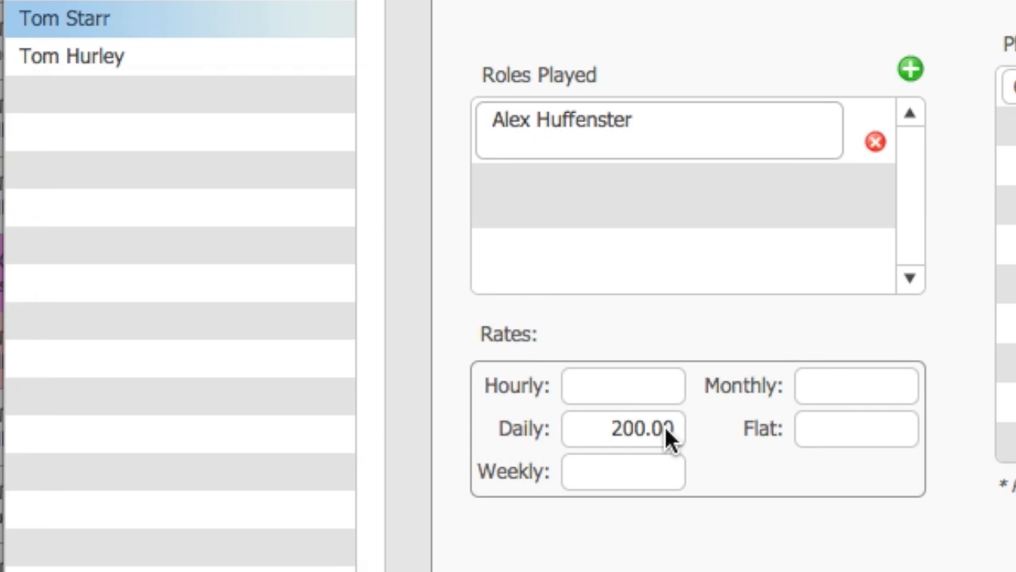
pyautogui.click(61, 60)
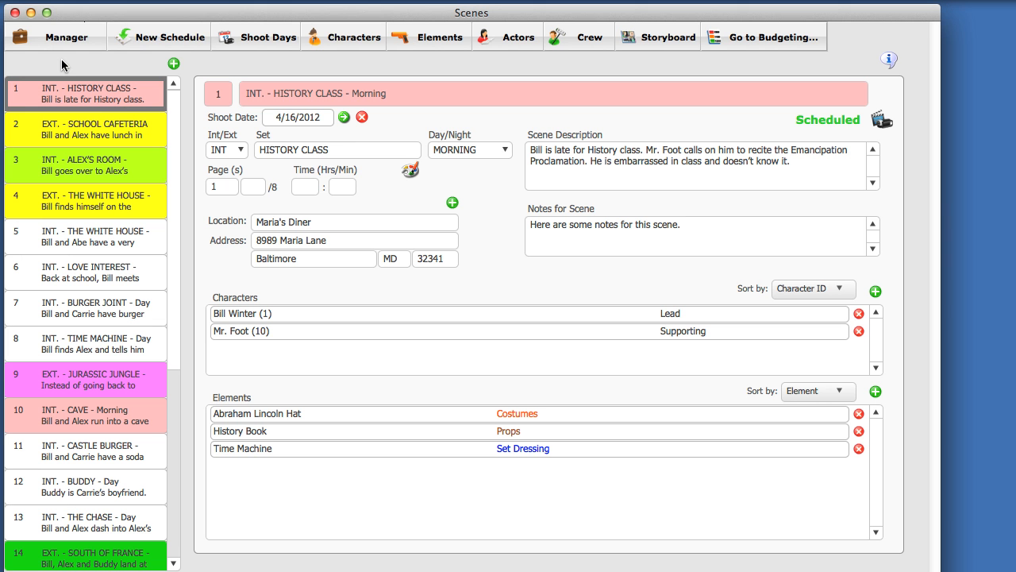
# Return to budgeting, reopen the Digital No Budget Feature budget and open the Lead Actors detail lines under Cast.
pyautogui.click(728, 38)
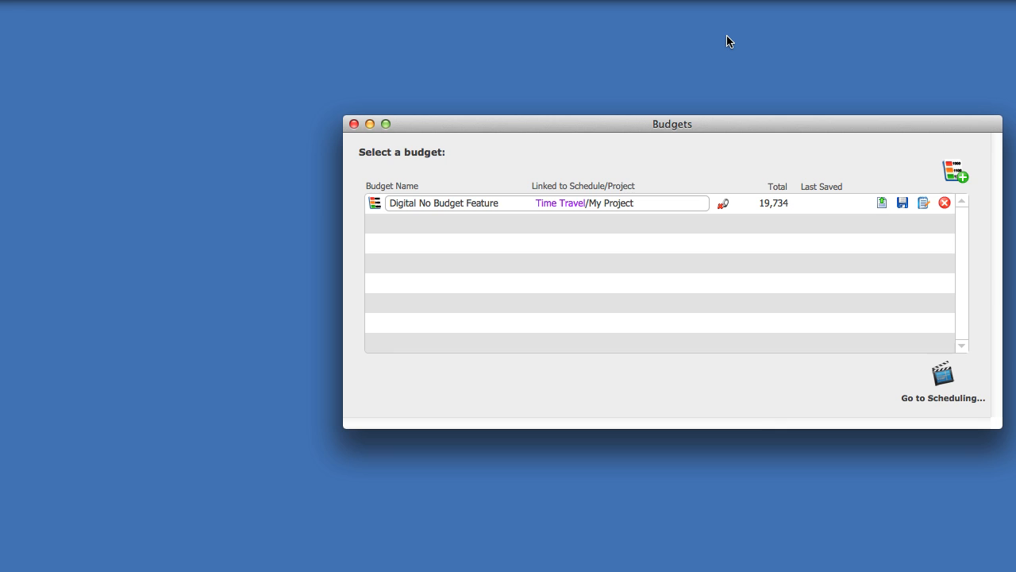
pyautogui.doubleClick(466, 204)
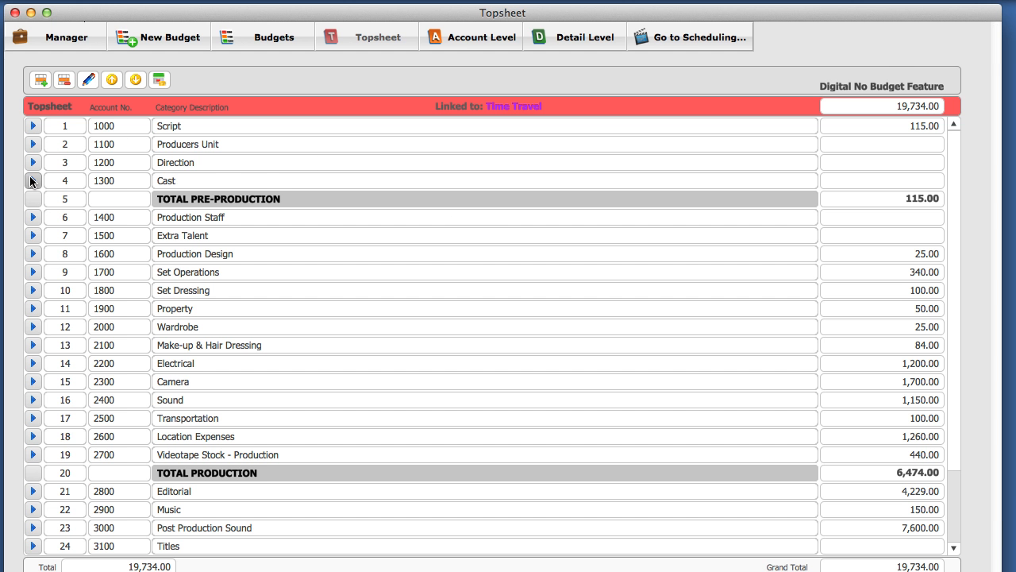
pyautogui.click(30, 181)
pyautogui.click(50, 125)
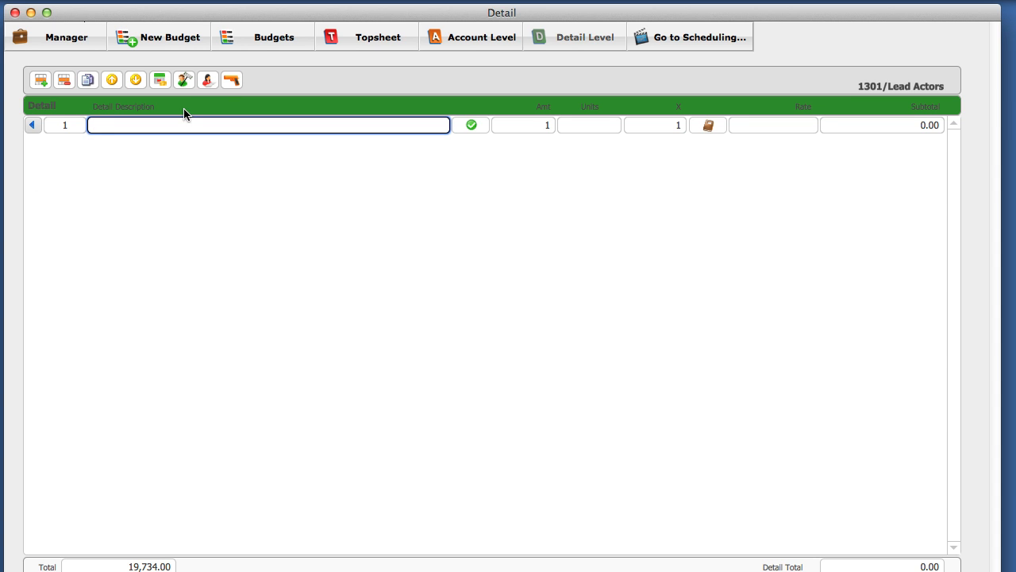
# Import the first listed lead actor from the schedule, with shoot days imported to Amount and the Daily rate type.
pyautogui.click(210, 80)
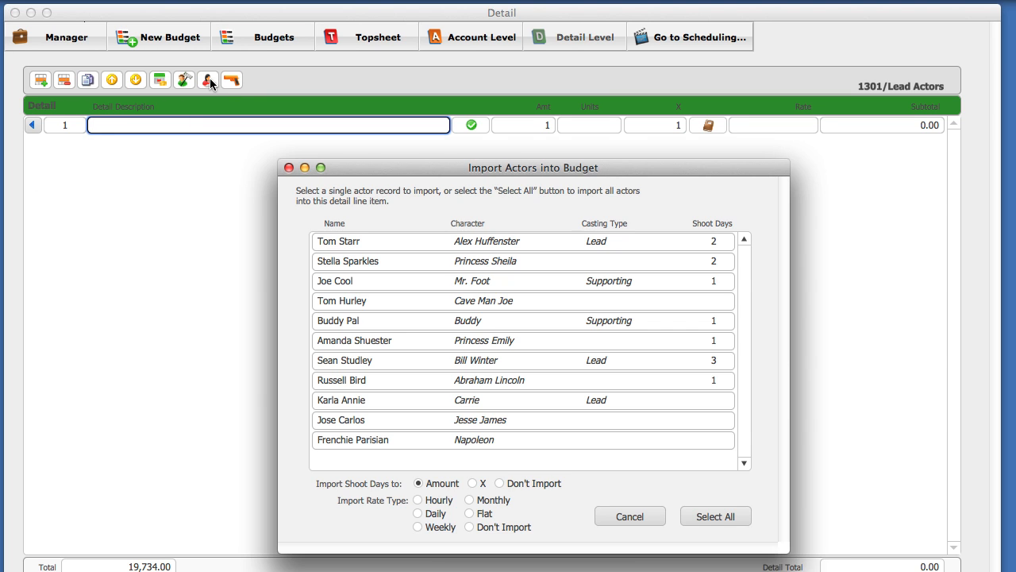
pyautogui.moveTo(414, 165); pyautogui.dragTo(393, 87)
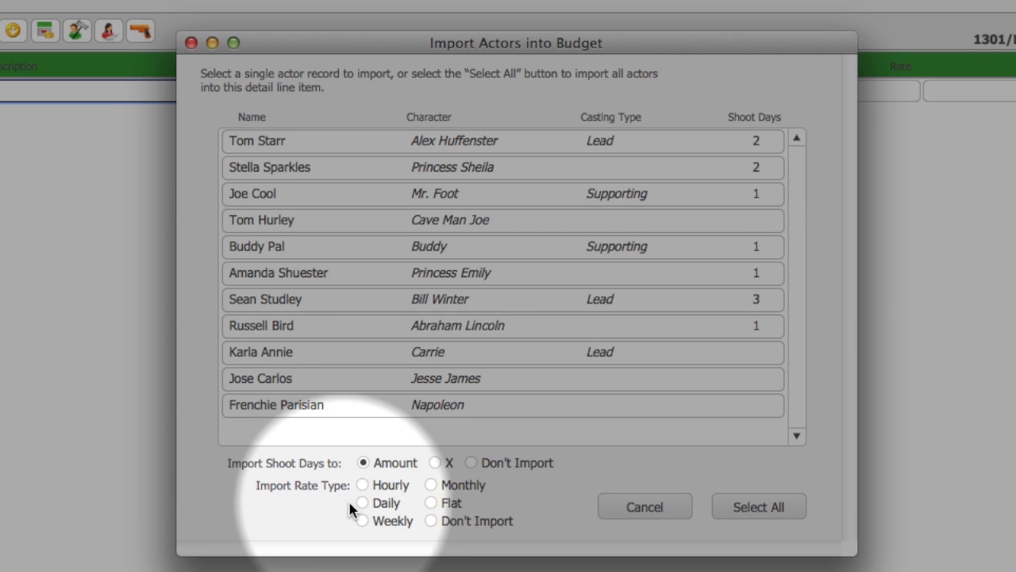
pyautogui.click(362, 503)
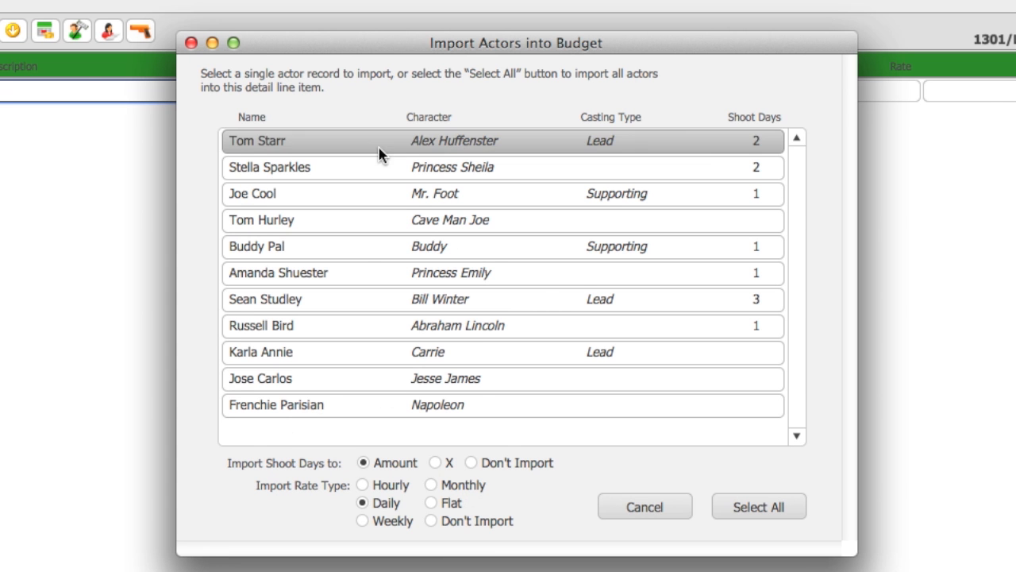
pyautogui.click(378, 148)
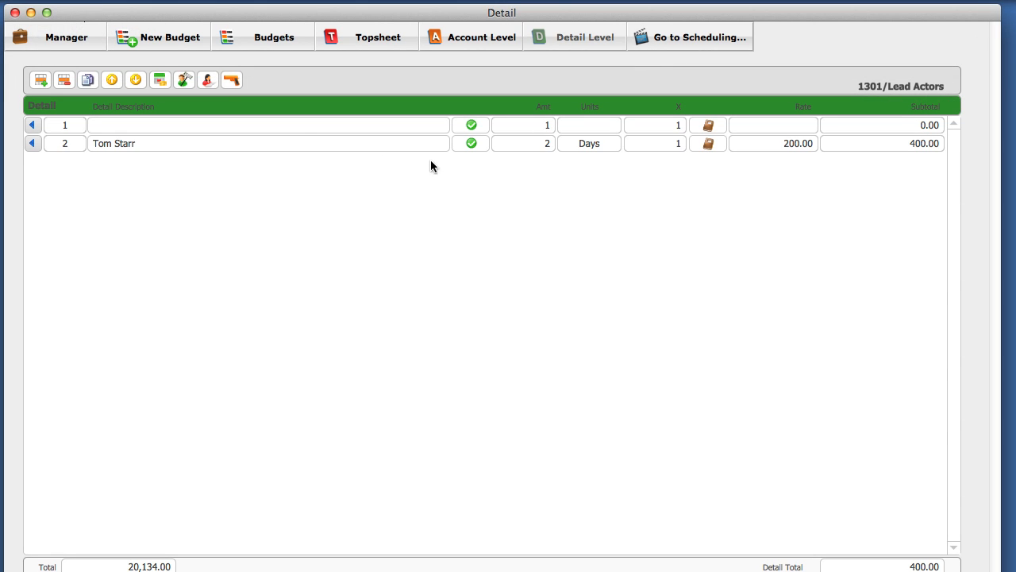
# Delete the blank detail row above the imported actor and return to the budget's topsheet.
pyautogui.click(290, 131)
pyautogui.click(65, 79)
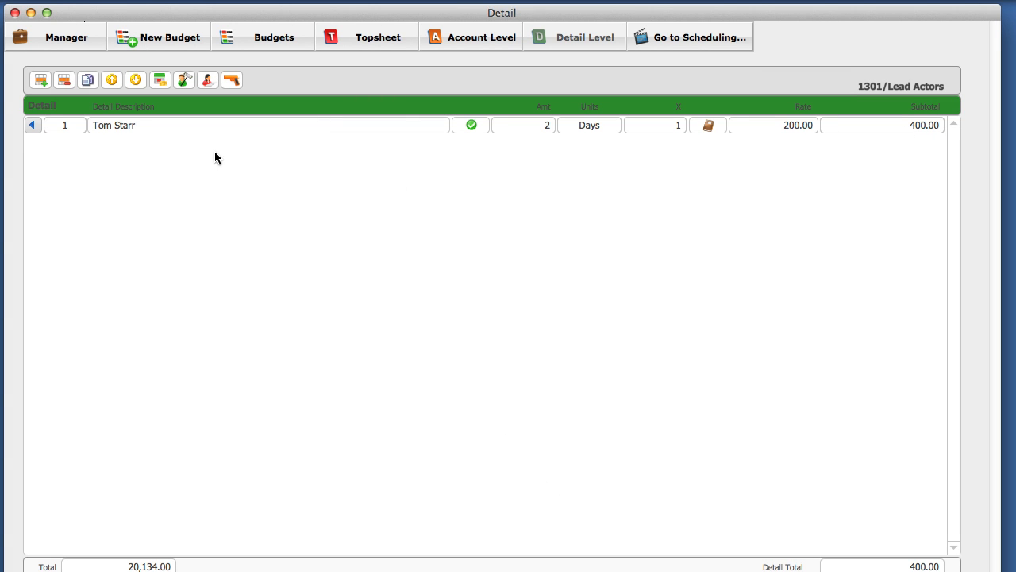
pyautogui.click(365, 38)
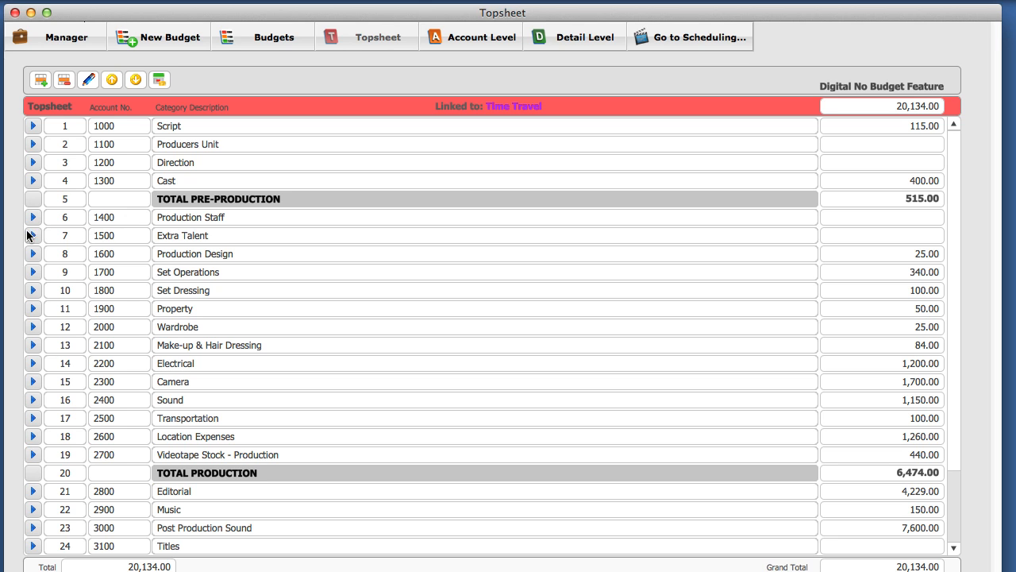
# Import the Art Director from the linked schedule into Production Designer under Production Design, with shoot days to Amount and the Daily rate type.
pyautogui.click(33, 254)
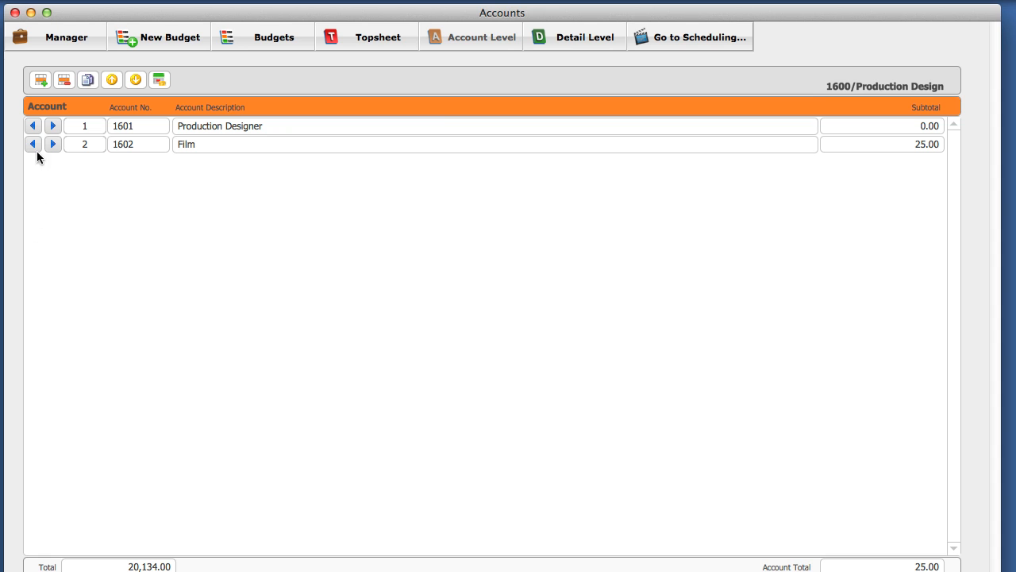
pyautogui.click(52, 125)
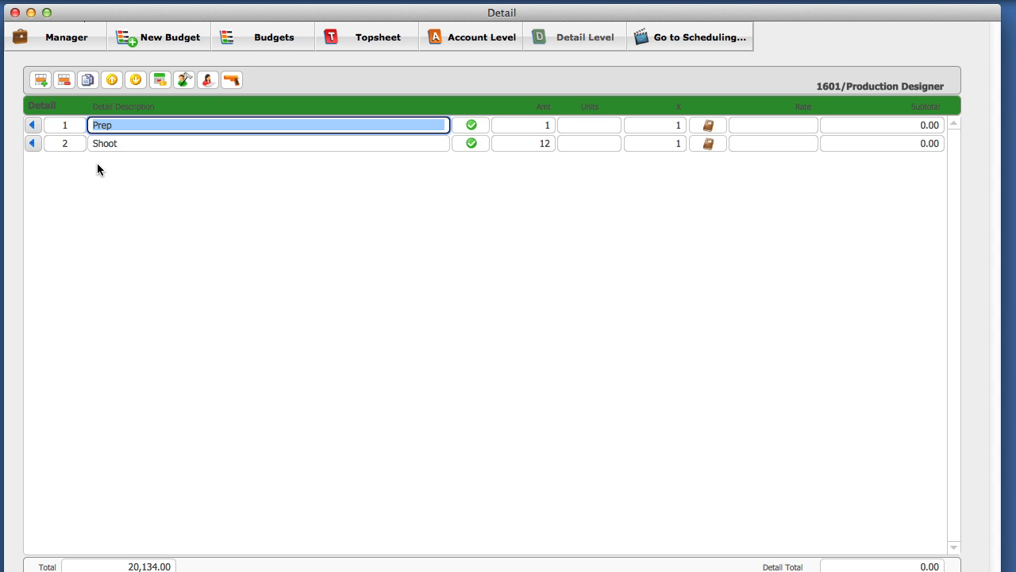
pyautogui.click(183, 80)
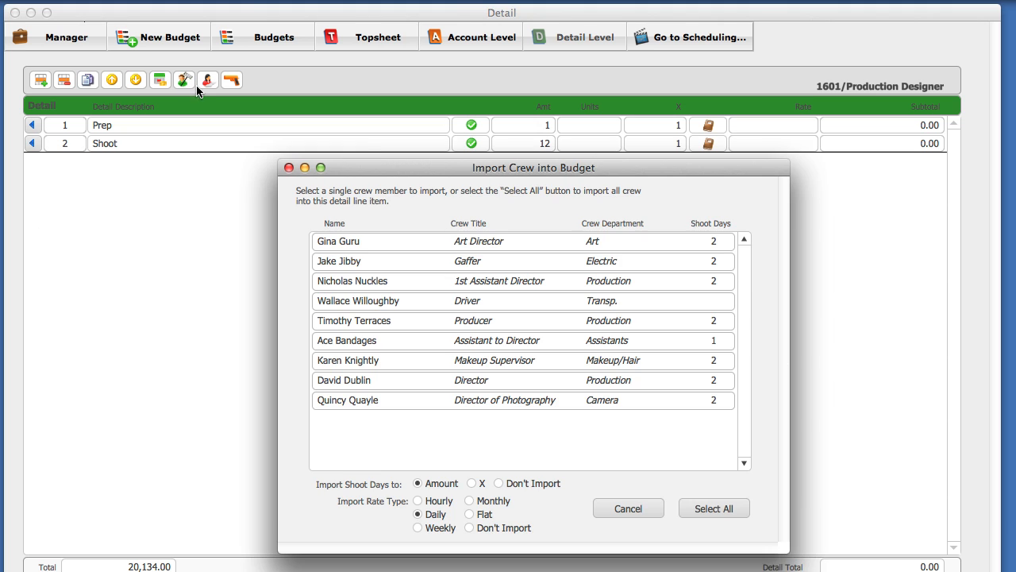
pyautogui.moveTo(421, 161); pyautogui.dragTo(391, 72)
pyautogui.click(318, 153)
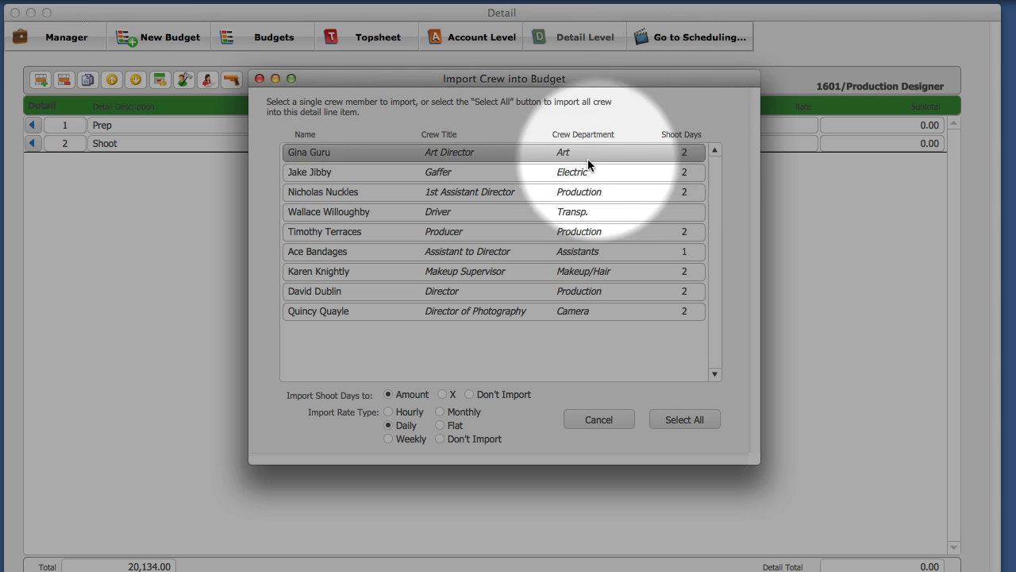
pyautogui.click(354, 164)
pyautogui.doubleClick(325, 154)
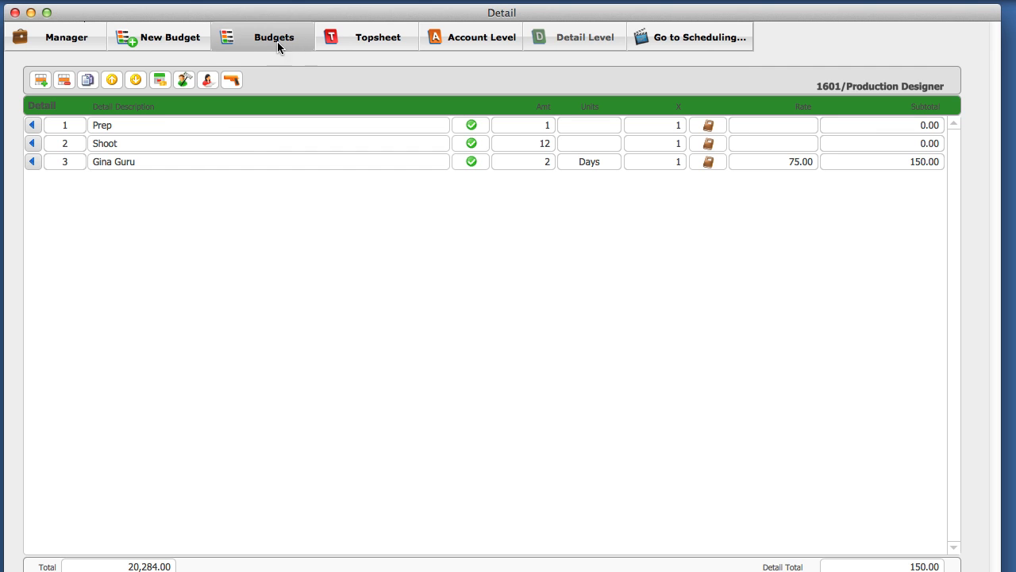
# Review the categories and options for importing schedule elements into the Production Designer detail lines.
pyautogui.click(231, 80)
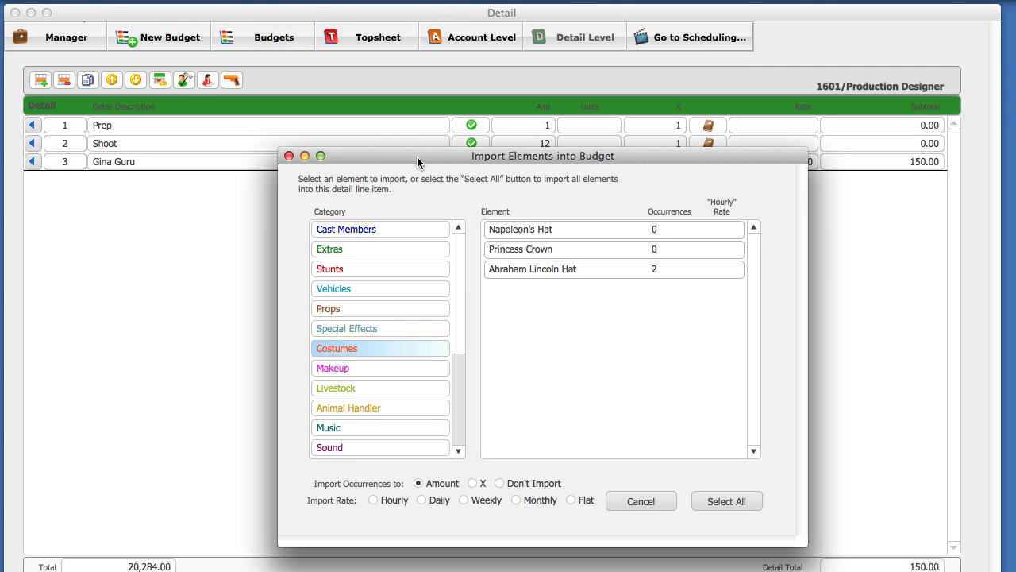
pyautogui.moveTo(417, 157); pyautogui.dragTo(390, 95)
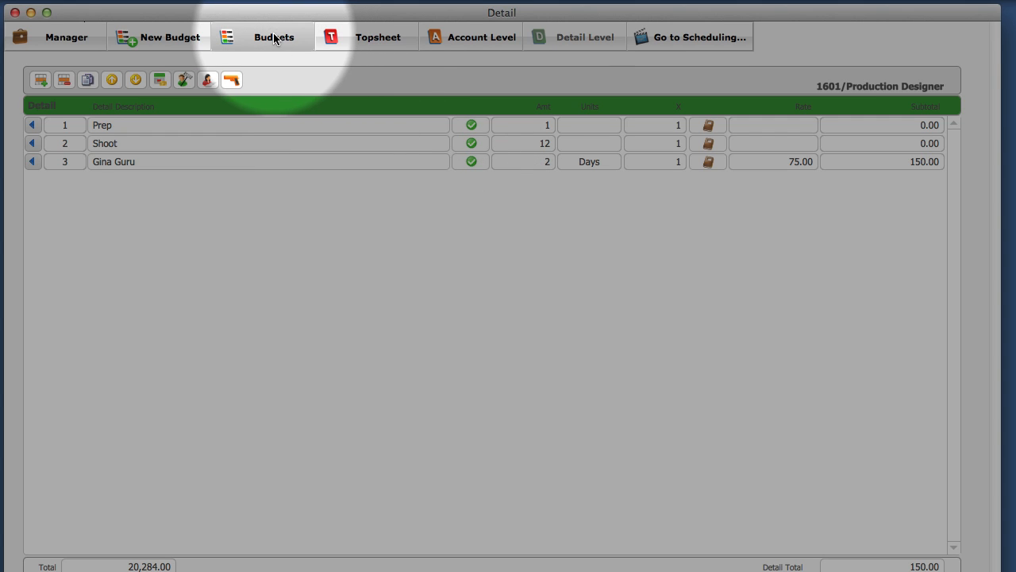
# In the Digital No Budget Feature captions, link the schedule's Director to the first Left Side row and the Assistant to Director to the first Right Side row.
pyautogui.click(274, 37)
pyautogui.moveTo(655, 122); pyautogui.dragTo(484, 107)
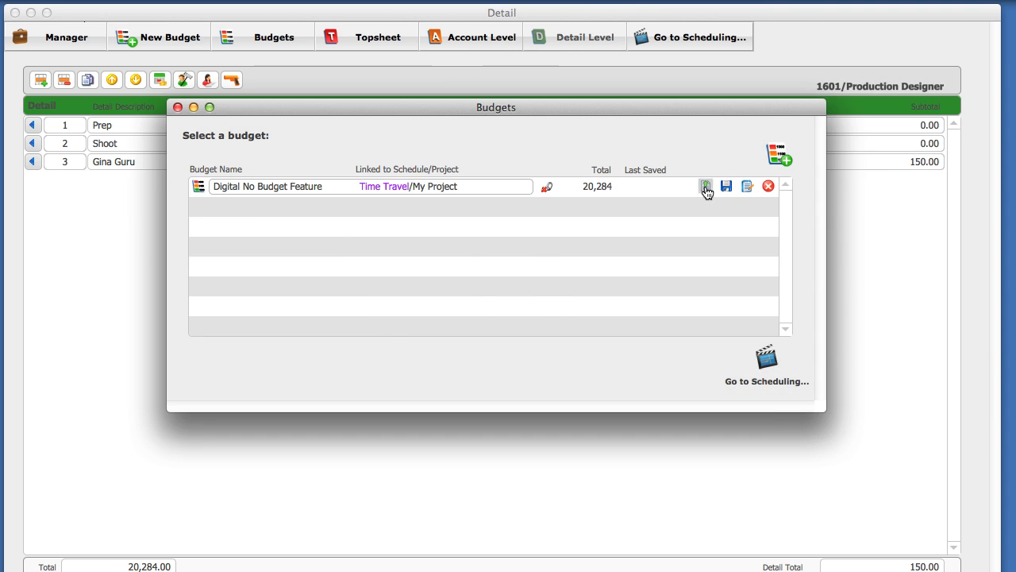
pyautogui.click(705, 187)
pyautogui.moveTo(694, 90); pyautogui.dragTo(655, 93)
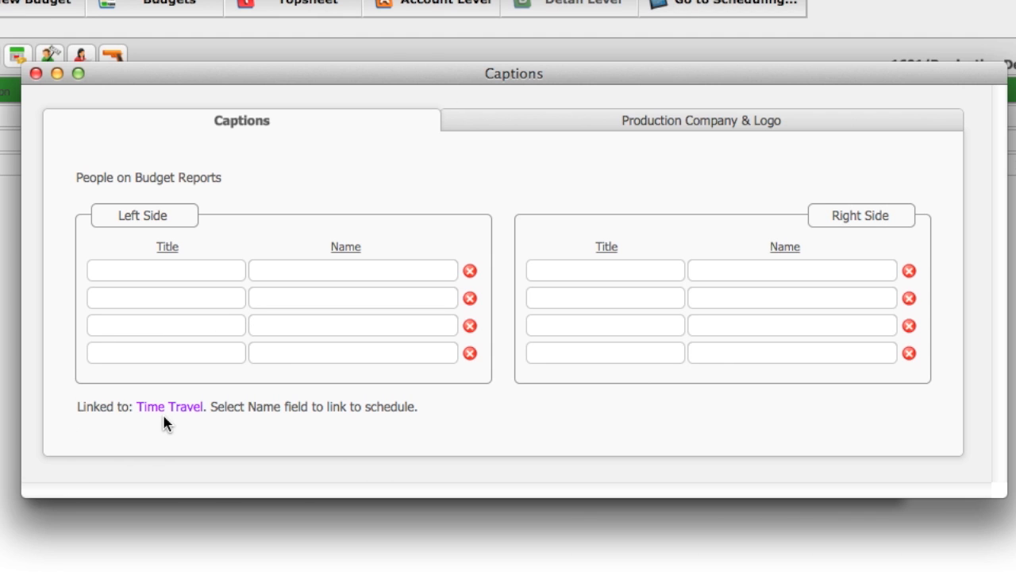
pyautogui.click(278, 278)
pyautogui.click(390, 186)
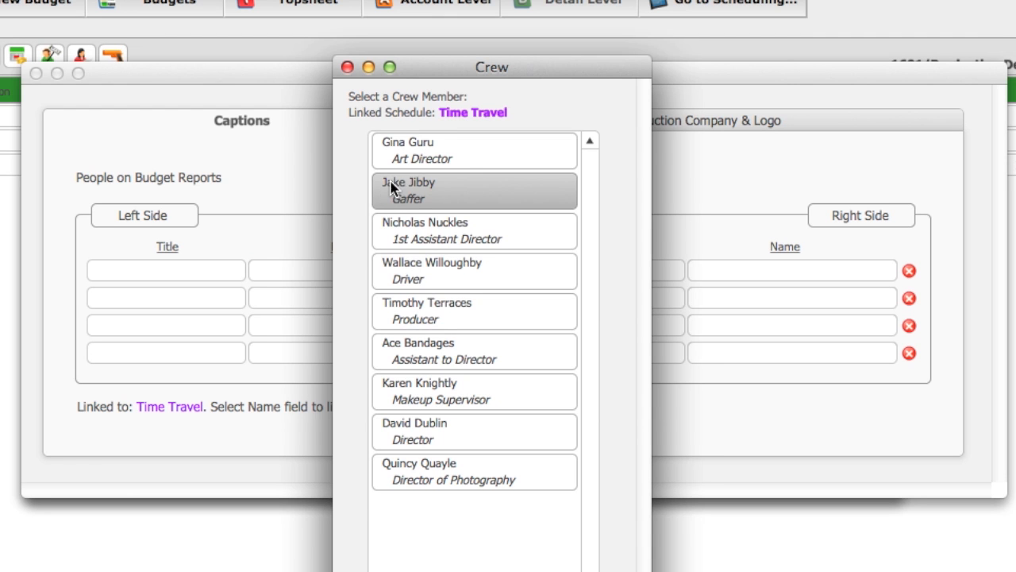
pyautogui.click(415, 429)
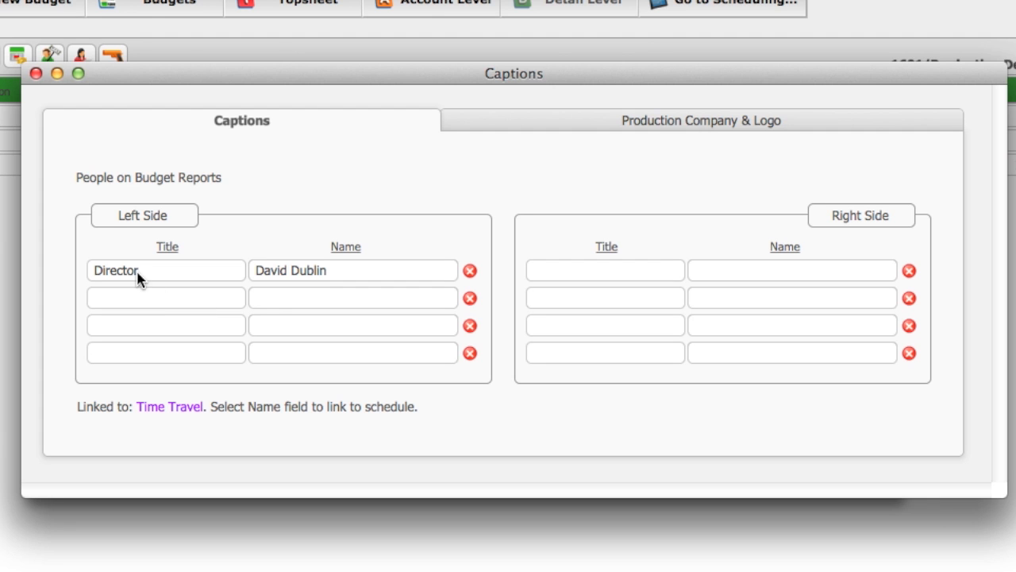
pyautogui.click(728, 278)
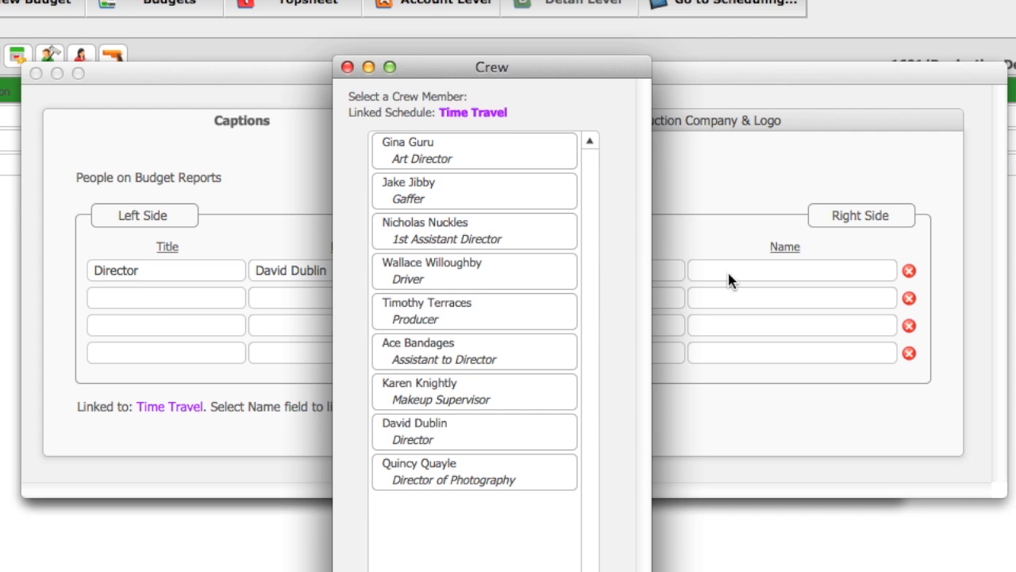
pyautogui.click(449, 358)
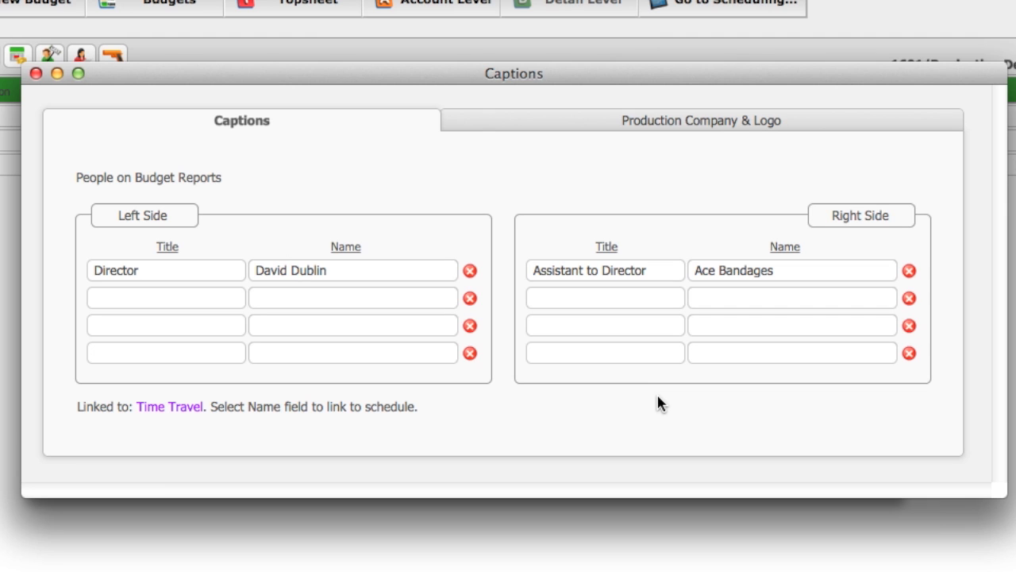
# Enable Show Logo on Reports in the production company settings and return to the budget's detail level.
pyautogui.click(647, 120)
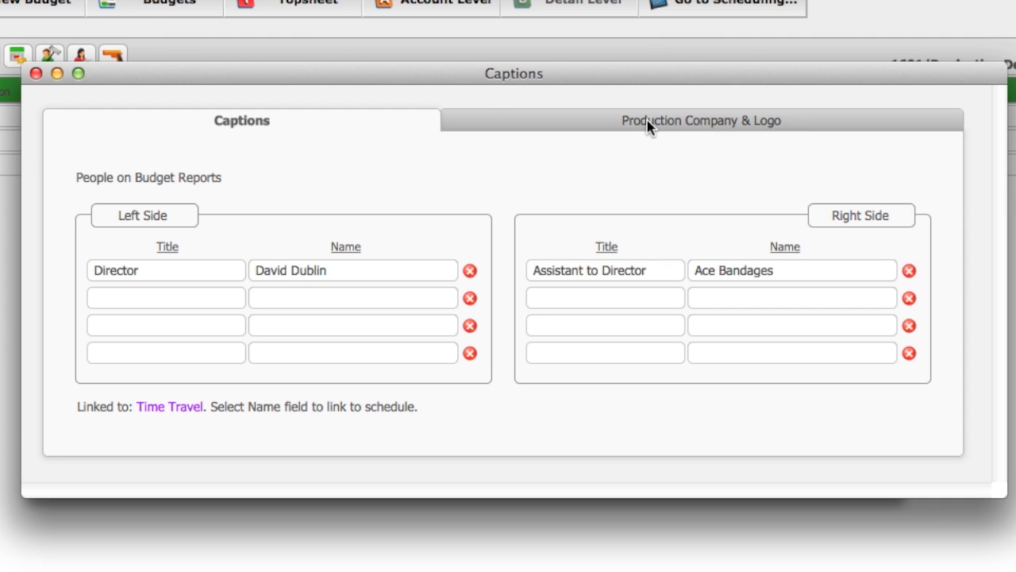
pyautogui.click(647, 121)
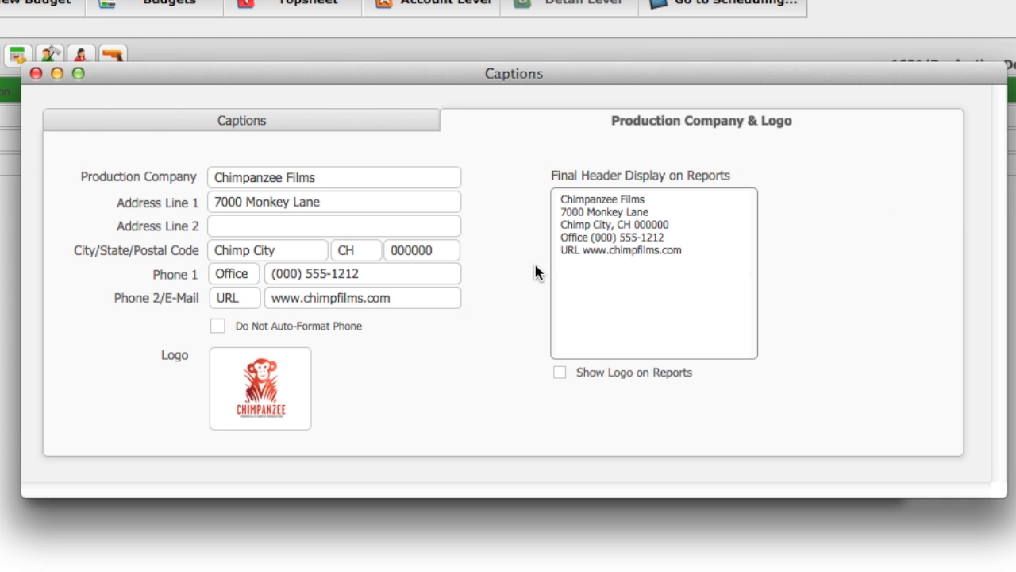
pyautogui.click(345, 176)
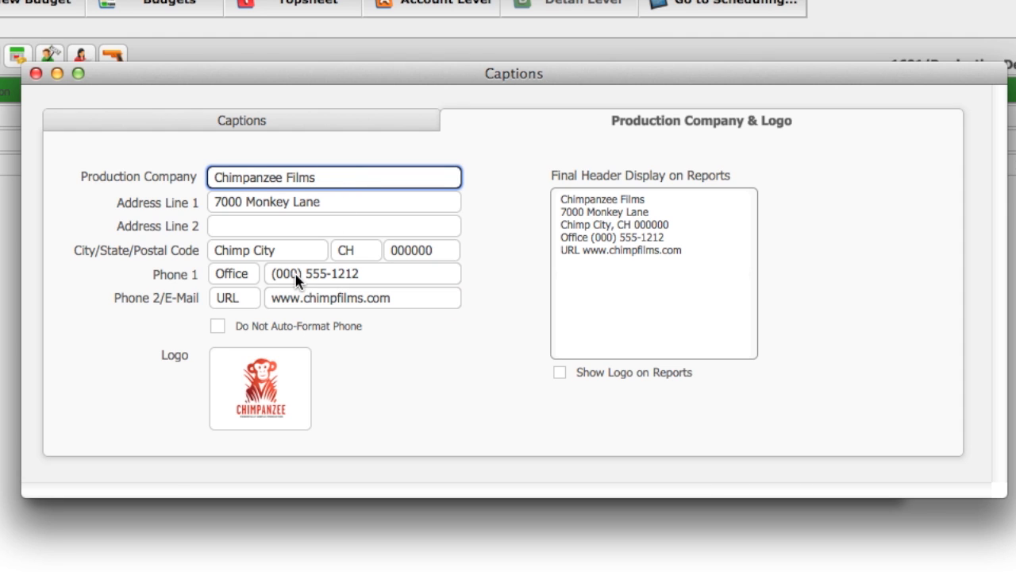
pyautogui.click(342, 369)
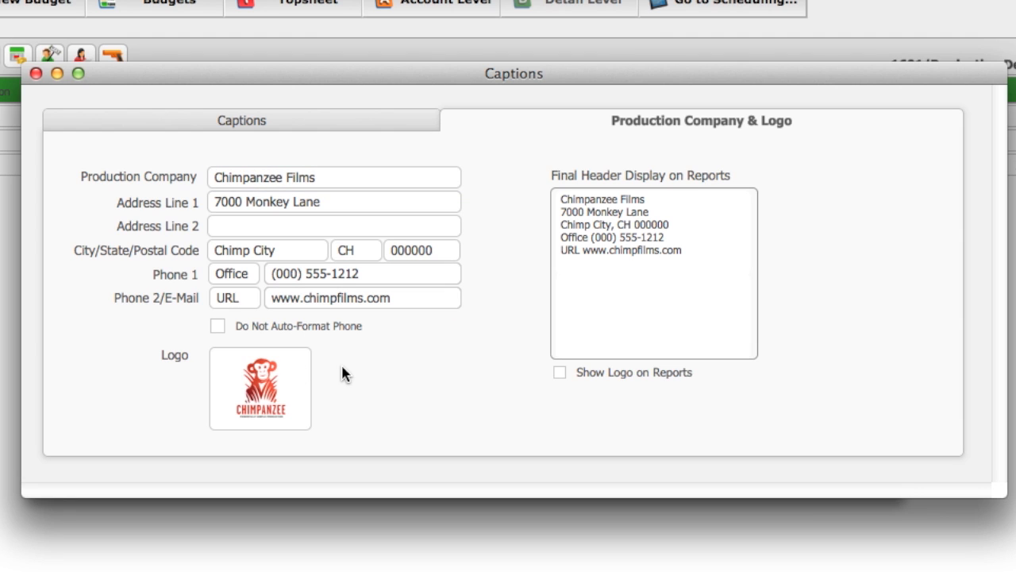
pyautogui.click(560, 372)
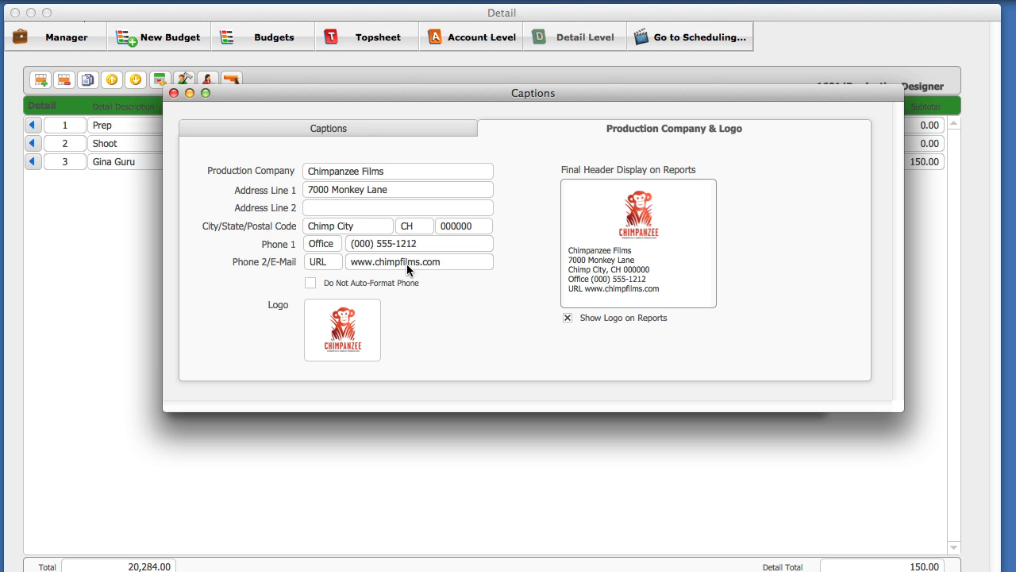
pyautogui.click(174, 94)
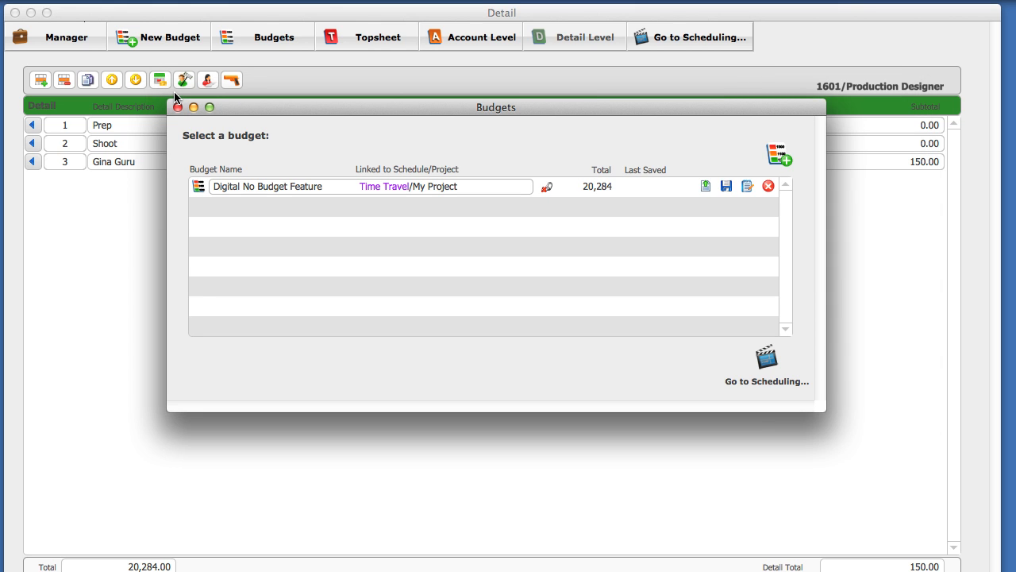
pyautogui.click(177, 107)
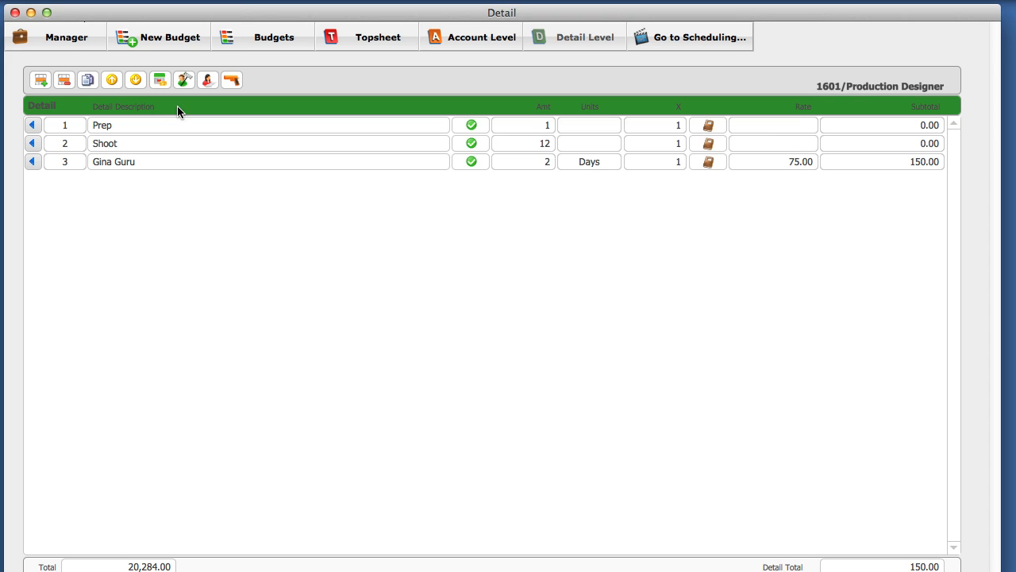
# Generate the Budget section's Topsheet report as a print preview and dismiss the printing instructions.
pyautogui.click(153, 0)
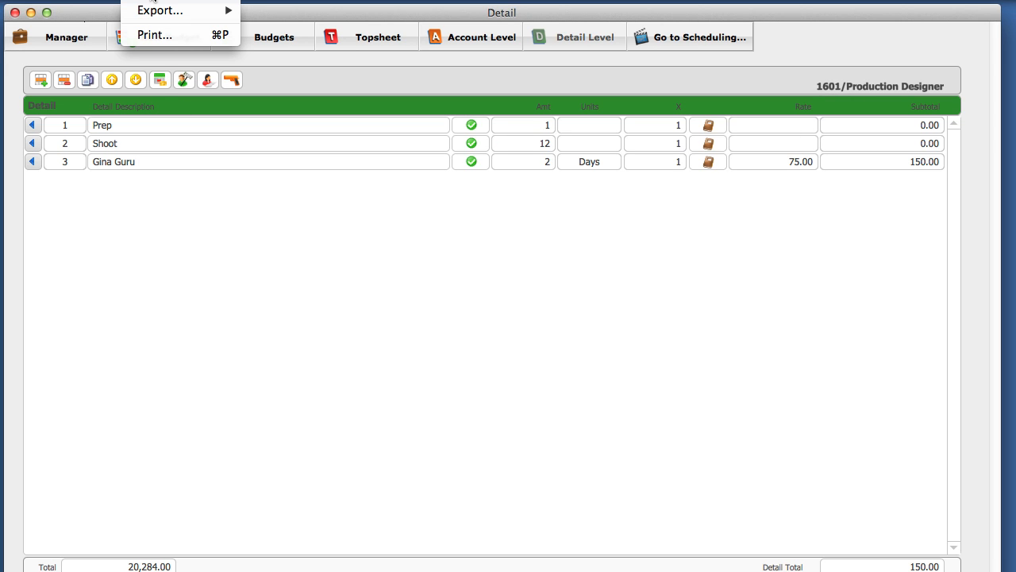
pyautogui.click(154, 37)
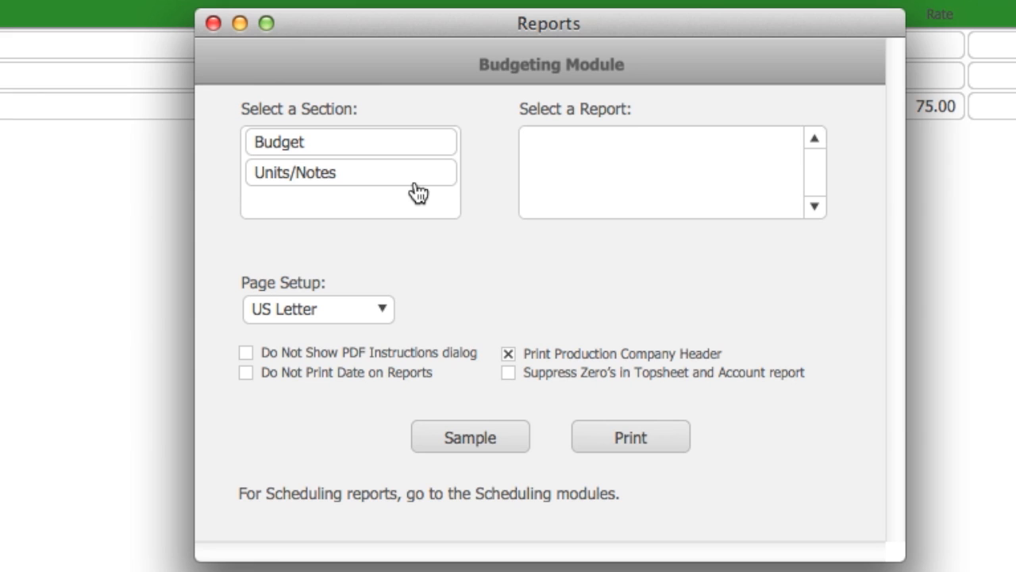
pyautogui.click(415, 150)
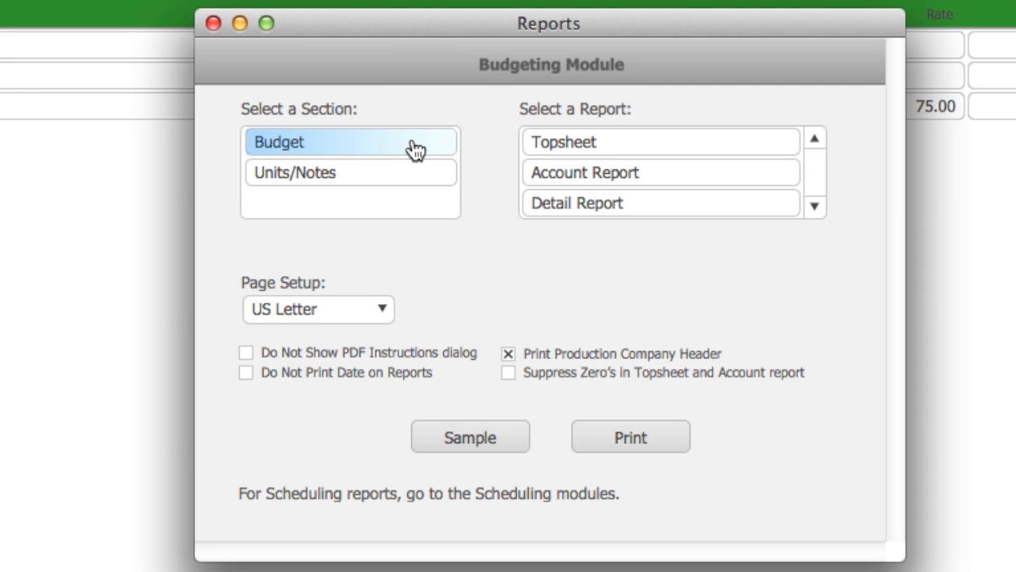
pyautogui.click(618, 149)
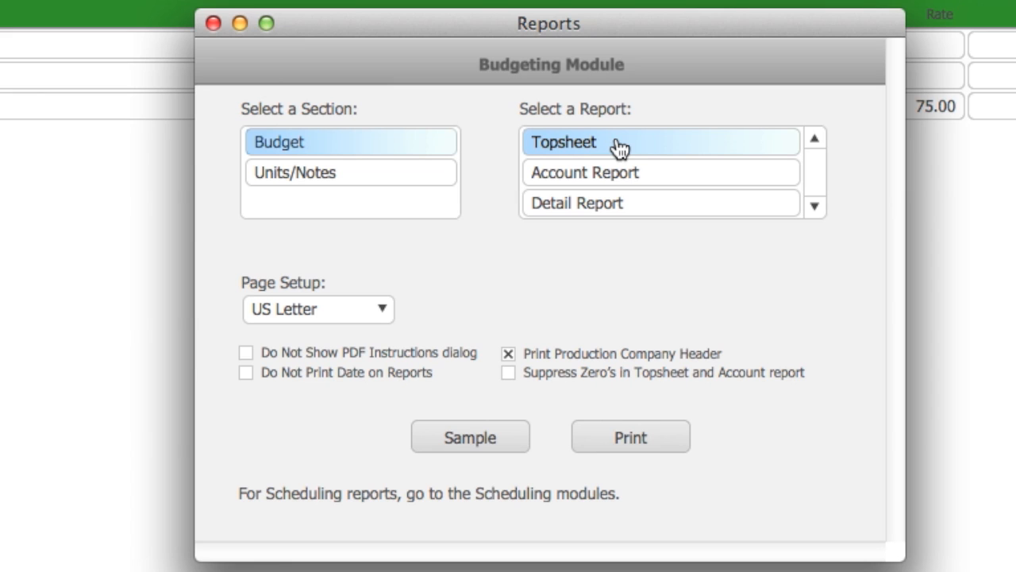
pyautogui.click(624, 441)
pyautogui.click(597, 433)
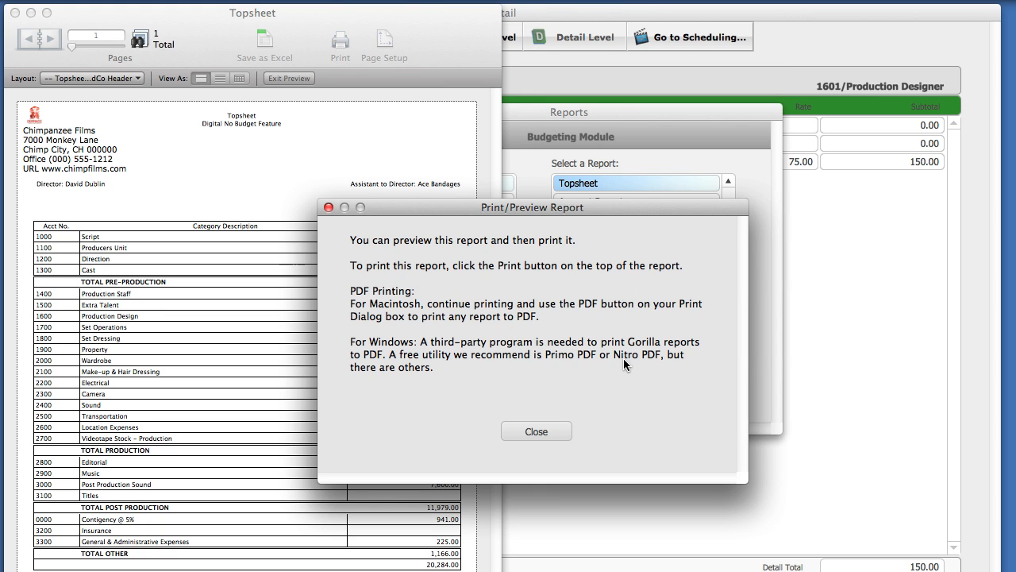
pyautogui.click(540, 429)
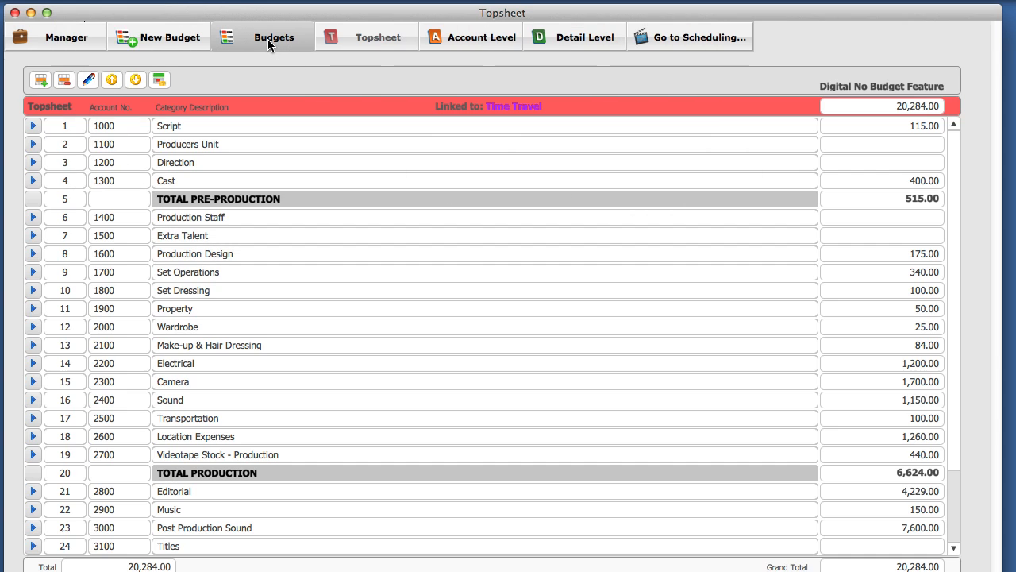
# Open the save options for the Digital No Budget Feature budget from the budgets list.
pyautogui.click(268, 44)
pyautogui.moveTo(608, 132); pyautogui.dragTo(431, 87)
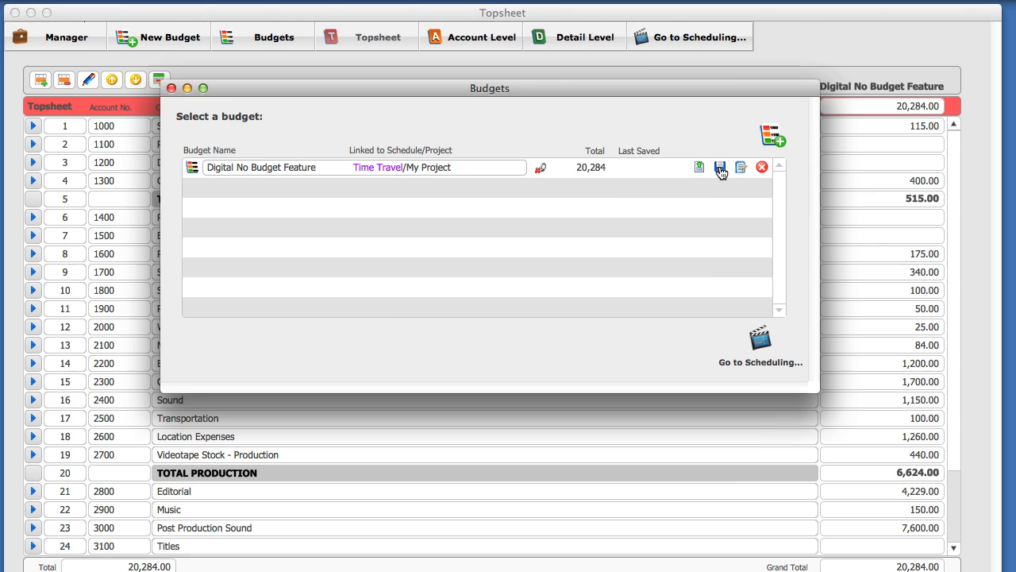
pyautogui.click(719, 167)
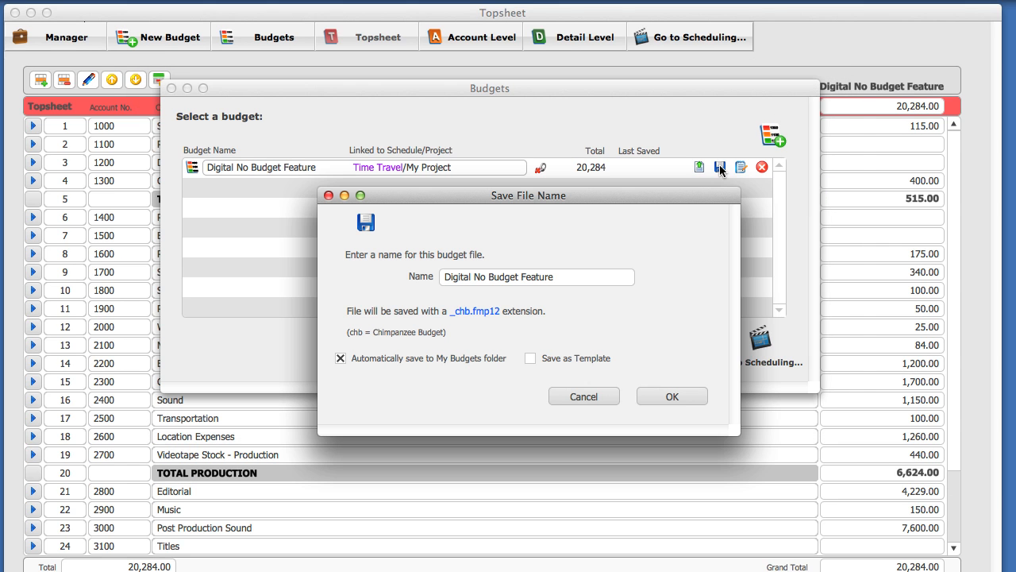
pyautogui.moveTo(672, 192); pyautogui.dragTo(630, 121)
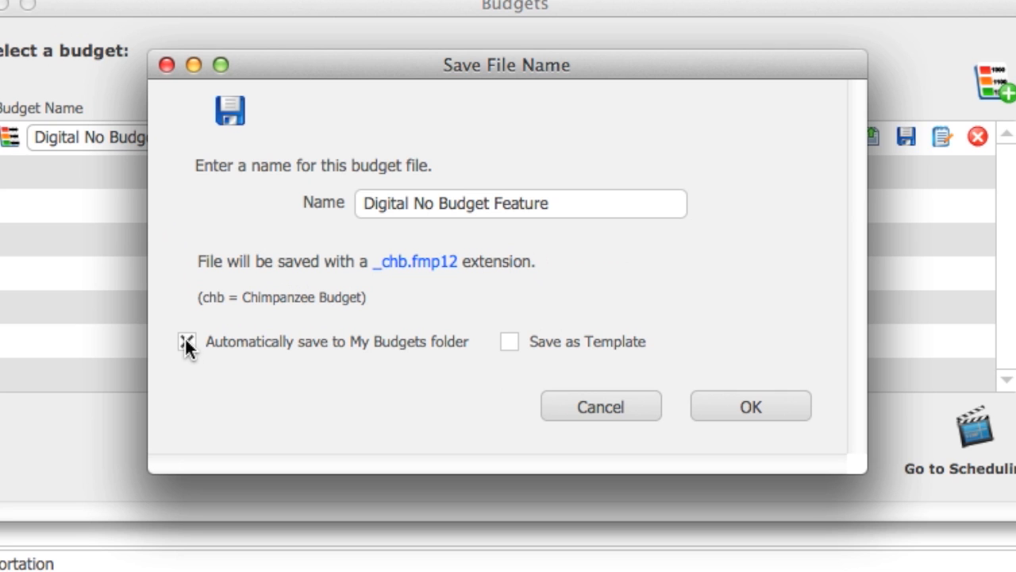
# Try automatic saving to the My Budgets folder off and on, and Save as Template on and off.
pyautogui.click(186, 342)
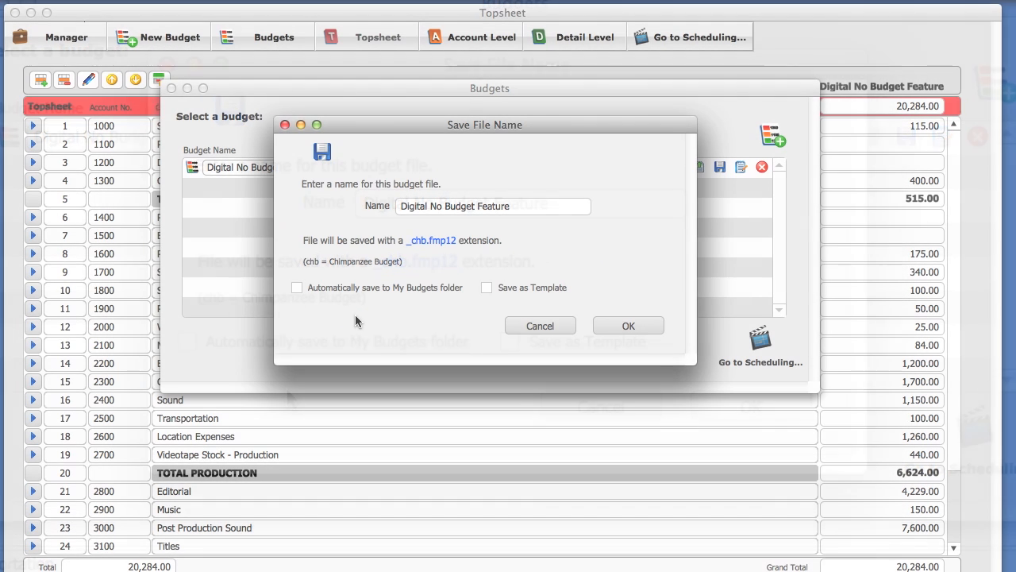
pyautogui.click(297, 287)
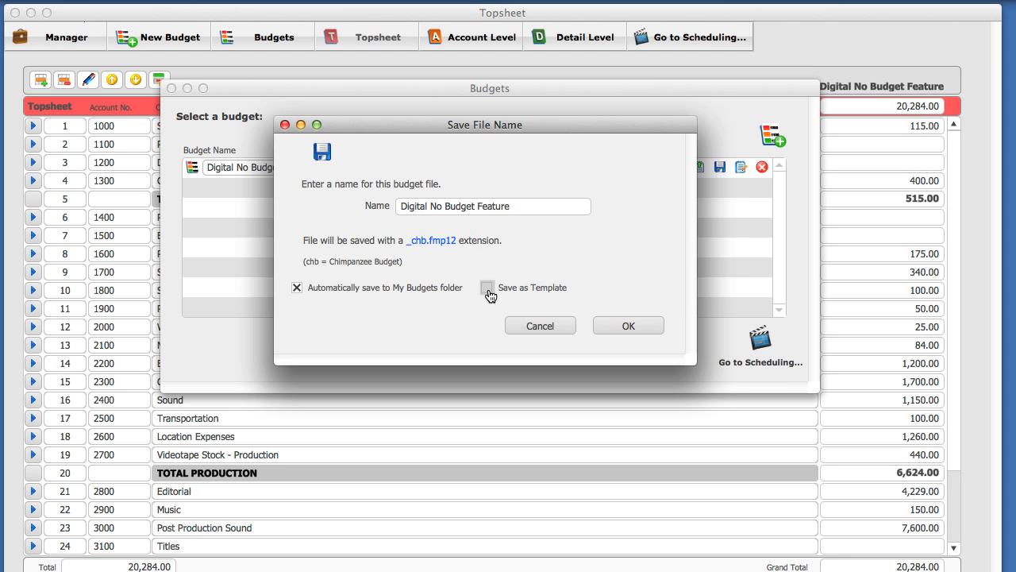
pyautogui.click(487, 290)
pyautogui.moveTo(580, 147); pyautogui.dragTo(549, 159)
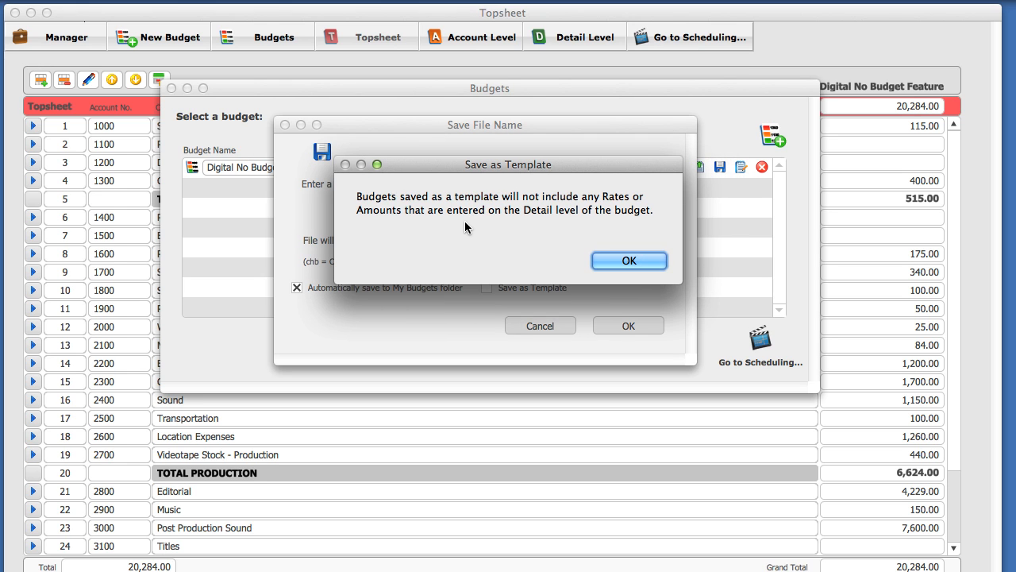
pyautogui.click(621, 260)
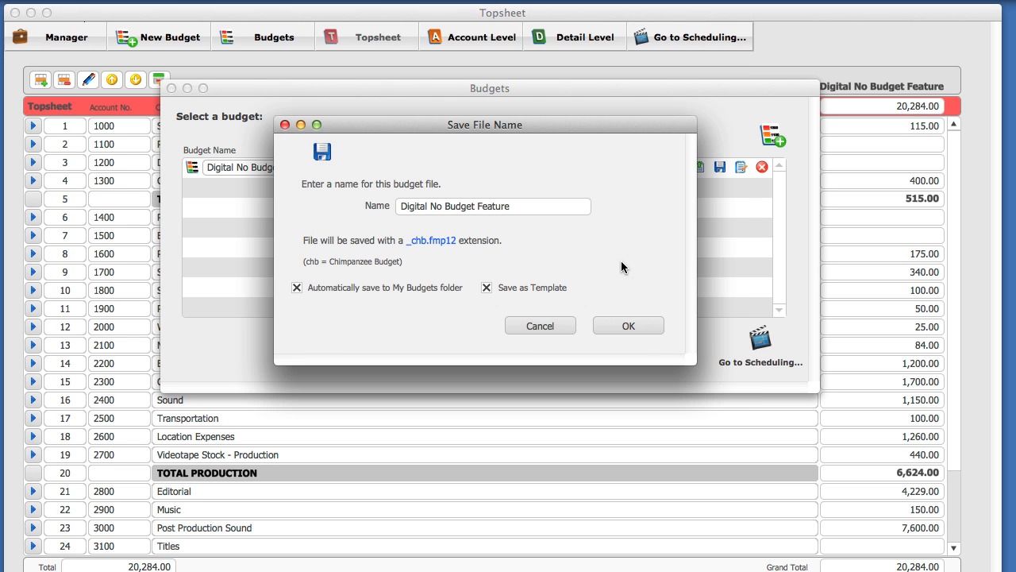
pyautogui.click(487, 288)
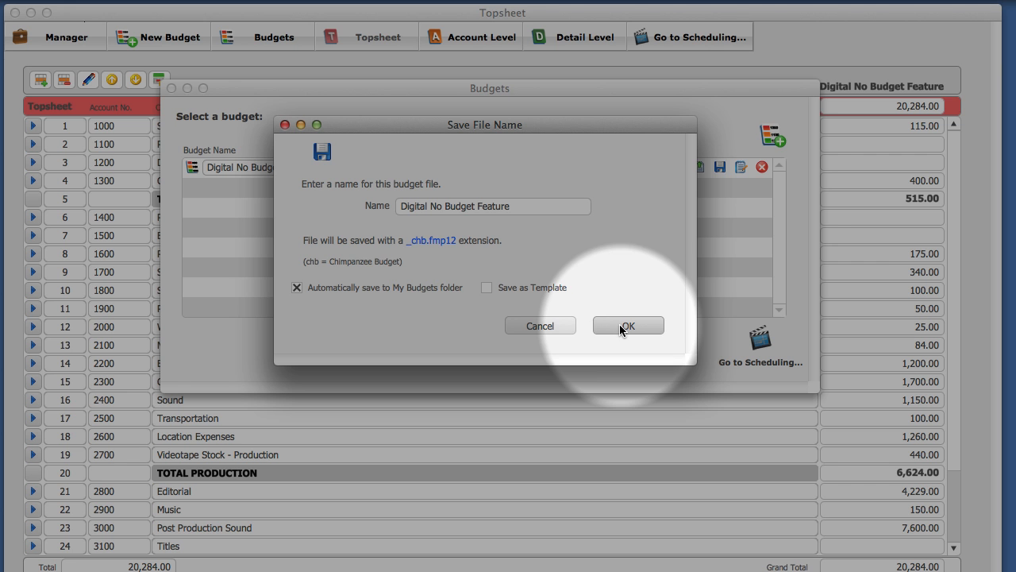